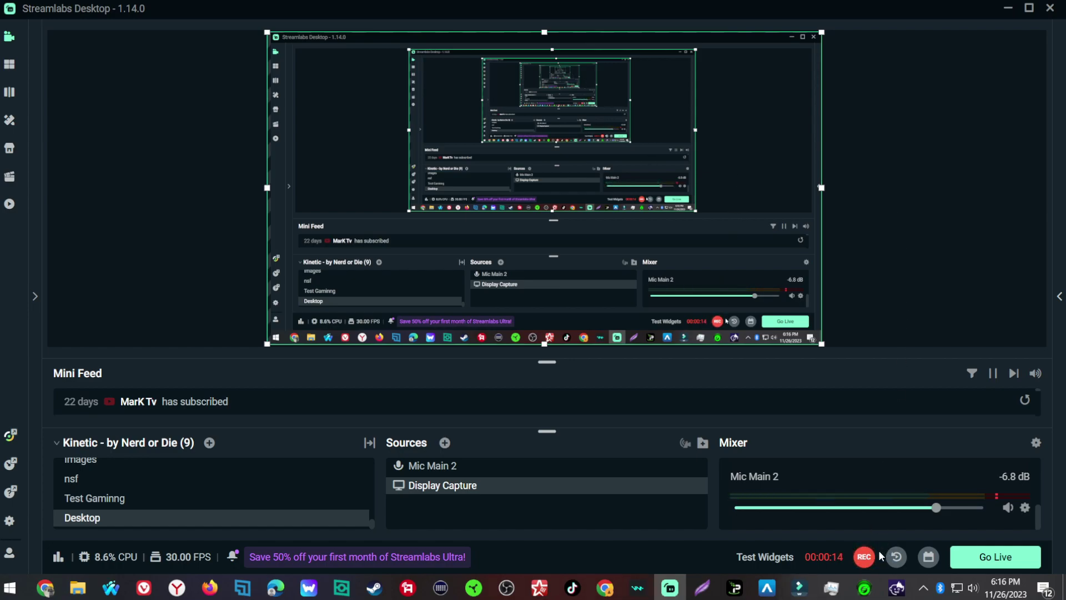
In Animaze, close the background customisation panel and open the Backgrounds gallery.
left_click(898, 589)
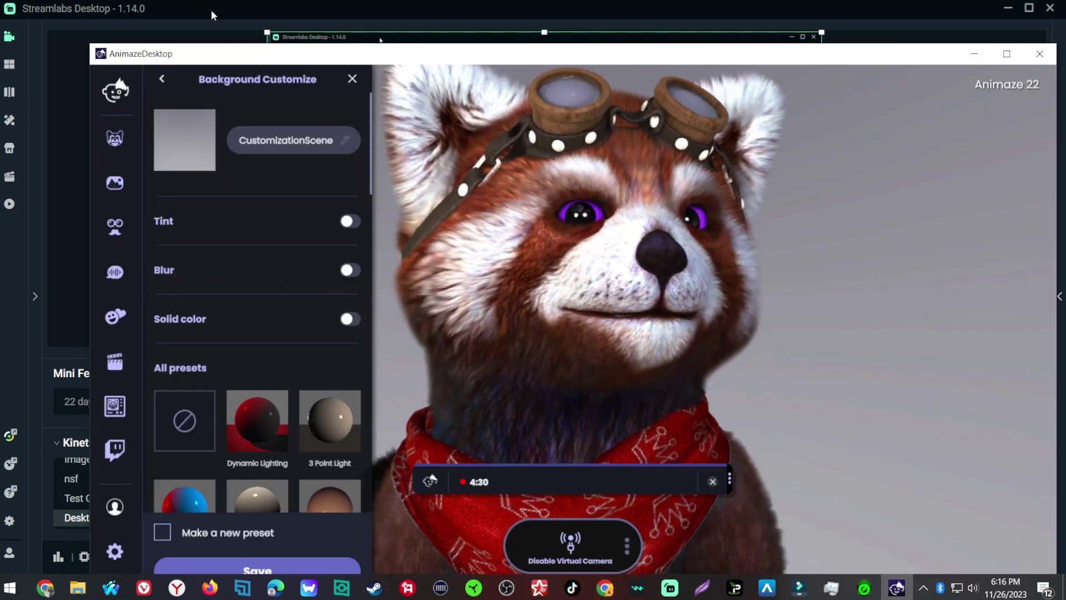
left_click(352, 80)
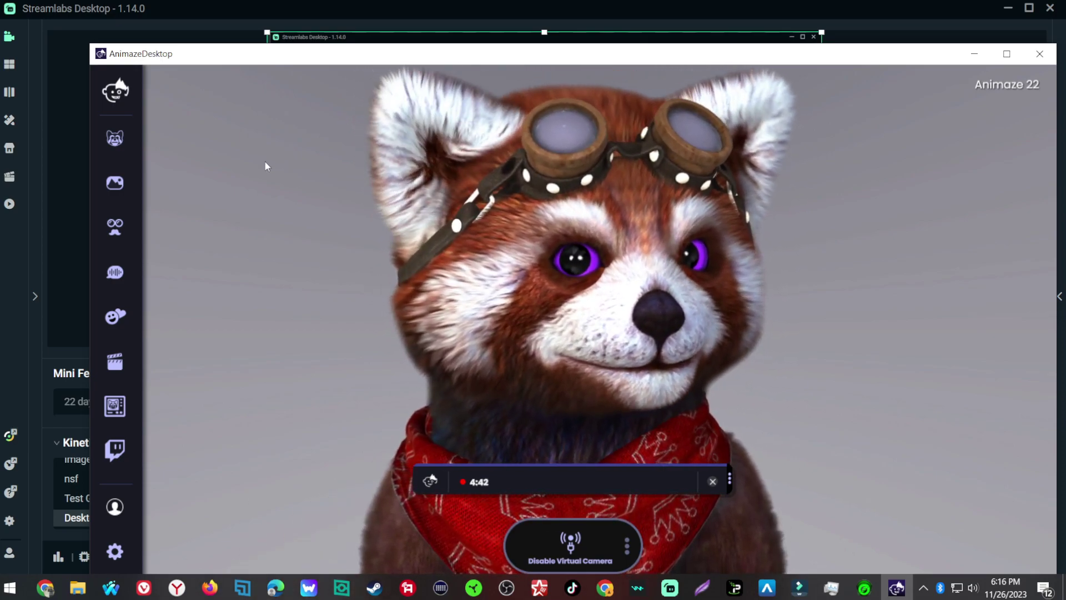
left_click(116, 191)
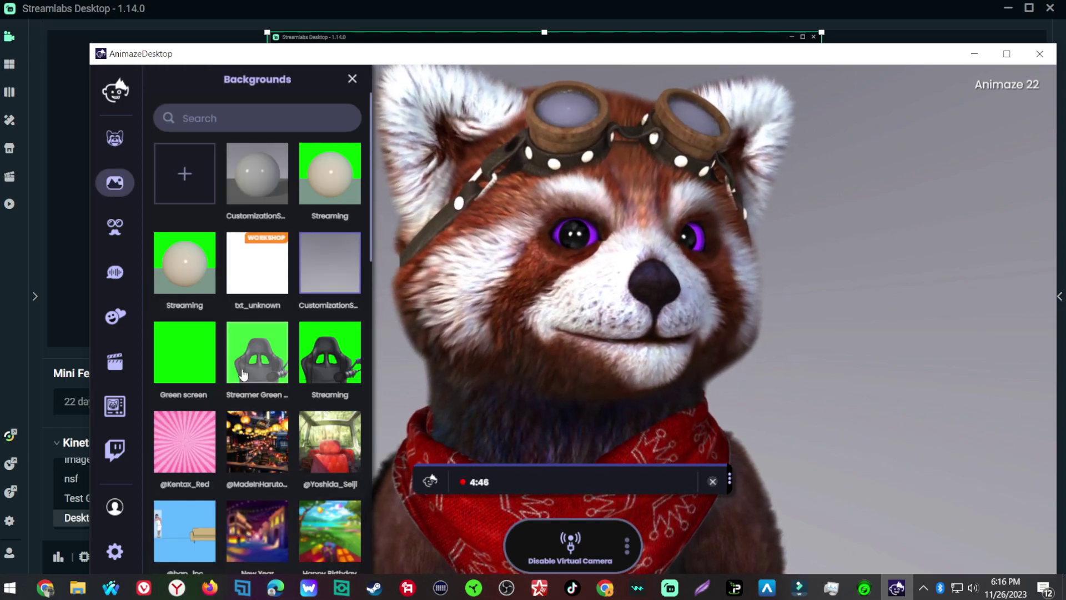
Try Animaze's green backgrounds, settle on the plain Green screen, then switch to OBS Studio.
left_click(267, 356)
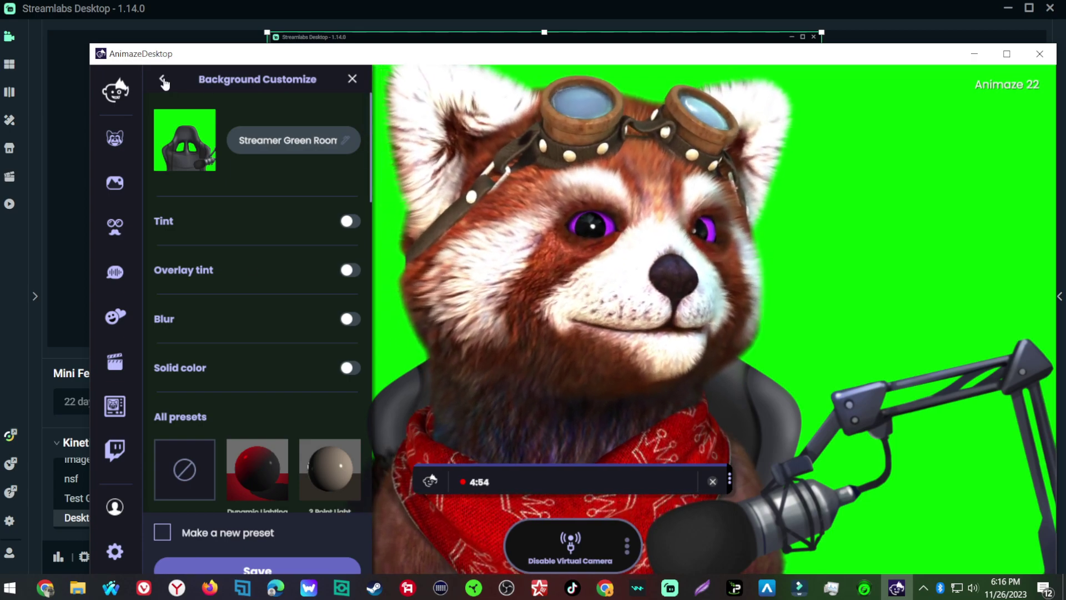
left_click(163, 82)
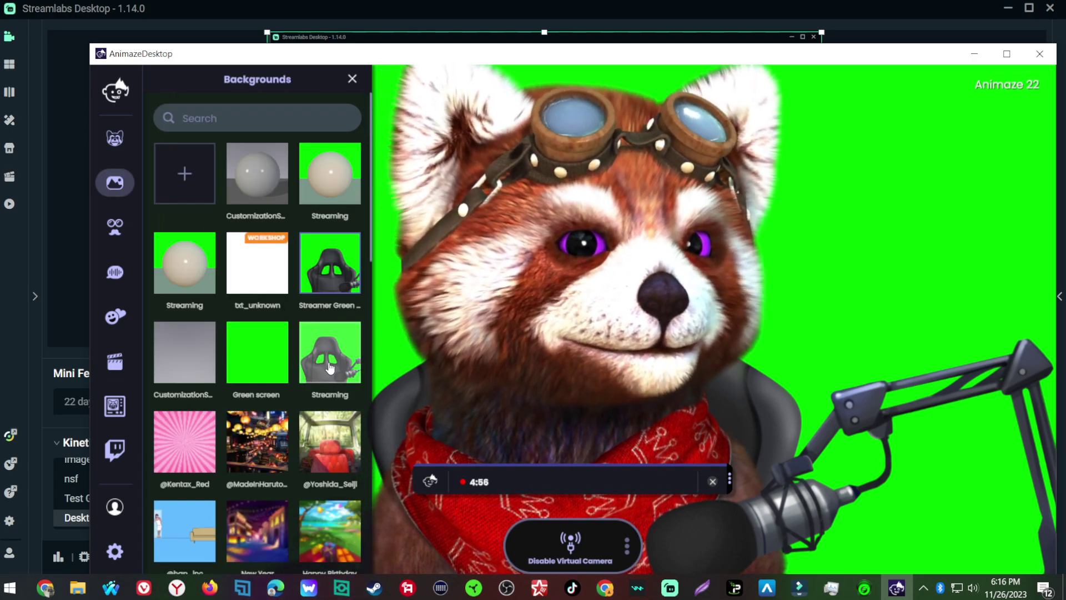
left_click(330, 365)
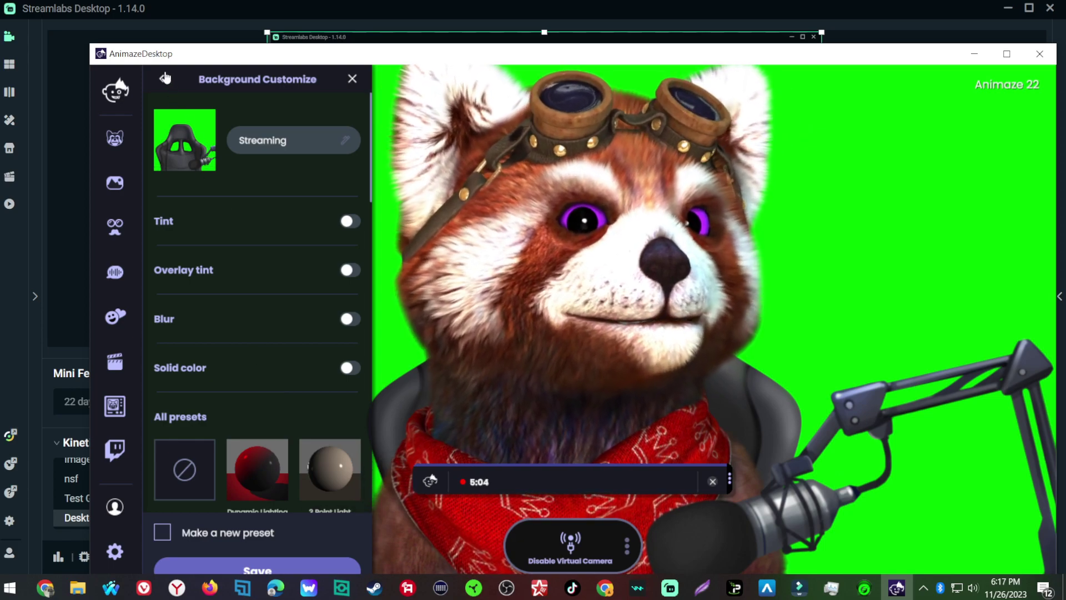
left_click(162, 80)
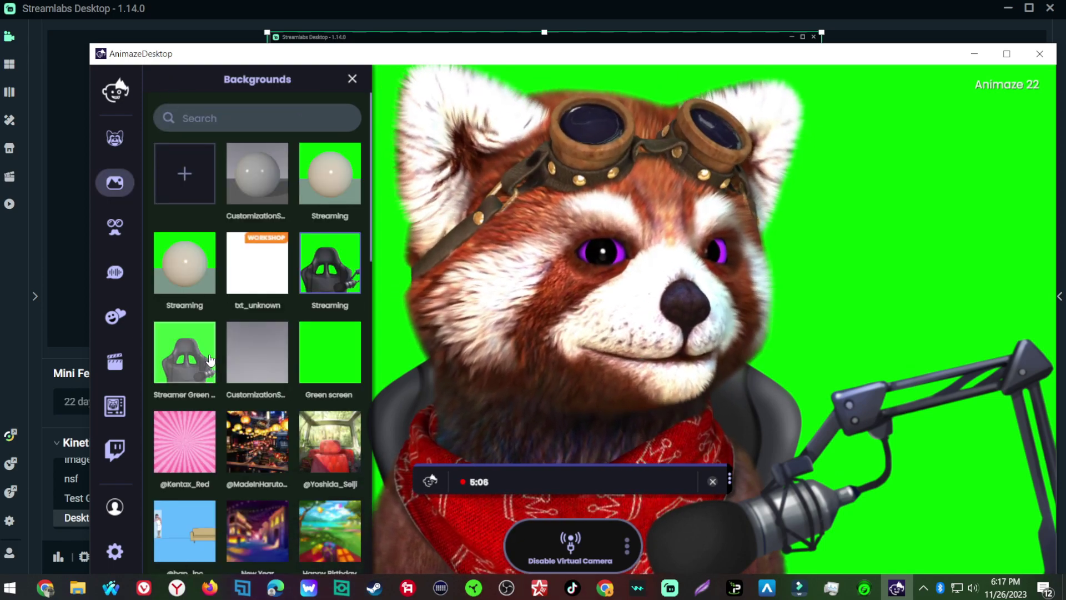
left_click(189, 358)
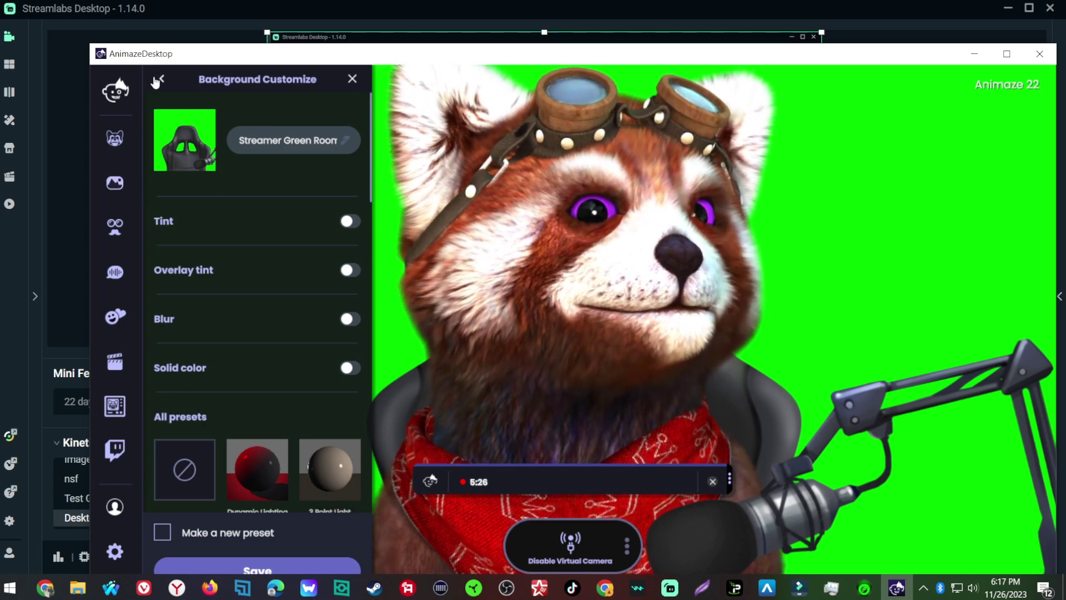
left_click(162, 79)
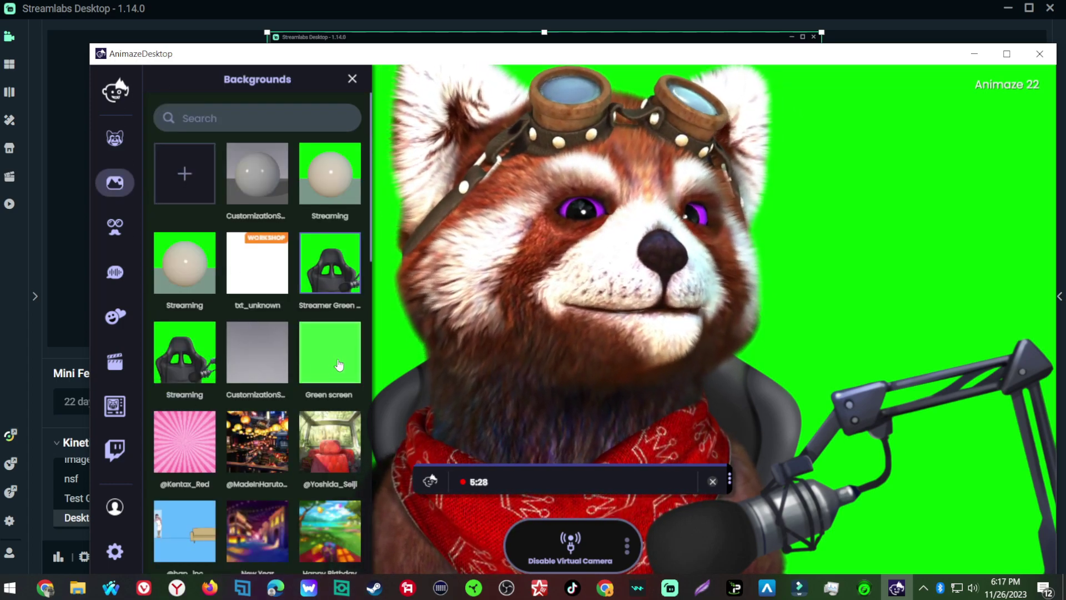
left_click(335, 357)
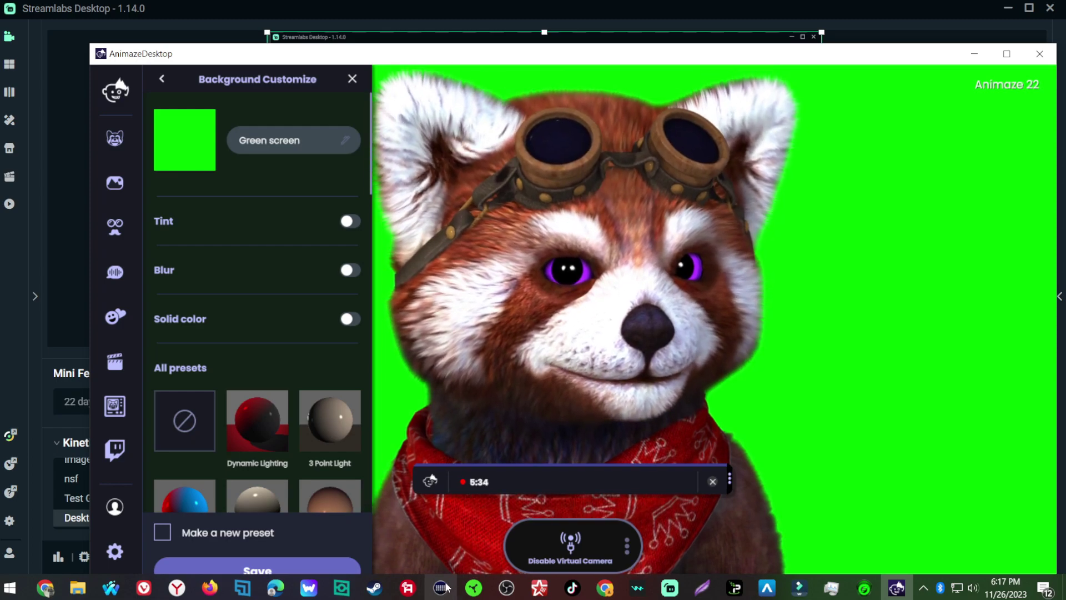
left_click(506, 590)
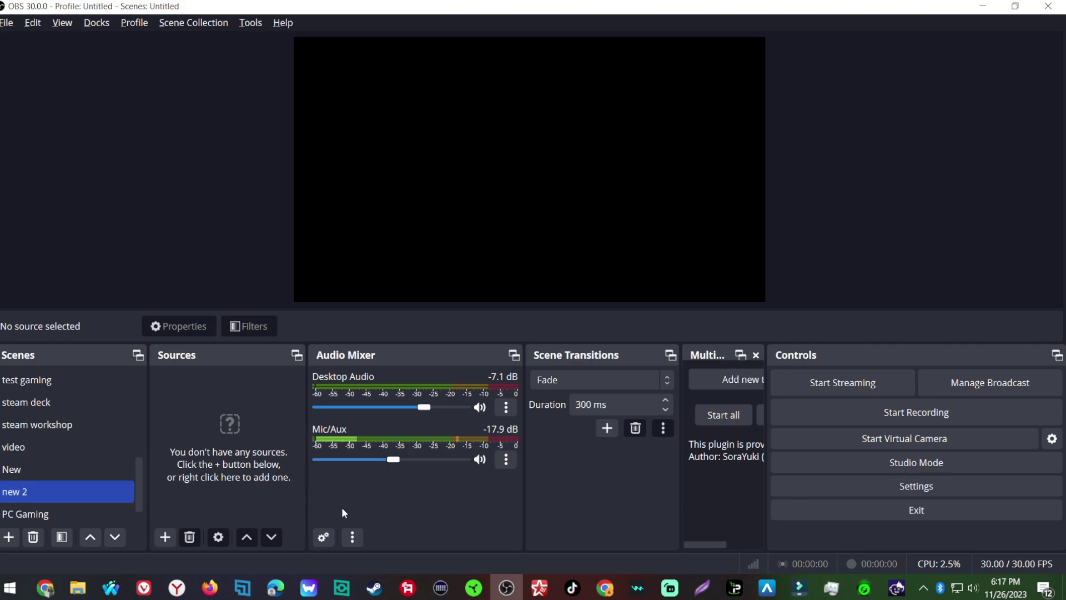
Open the Add Source menu from OBS's Sources dock.
left_click(165, 537)
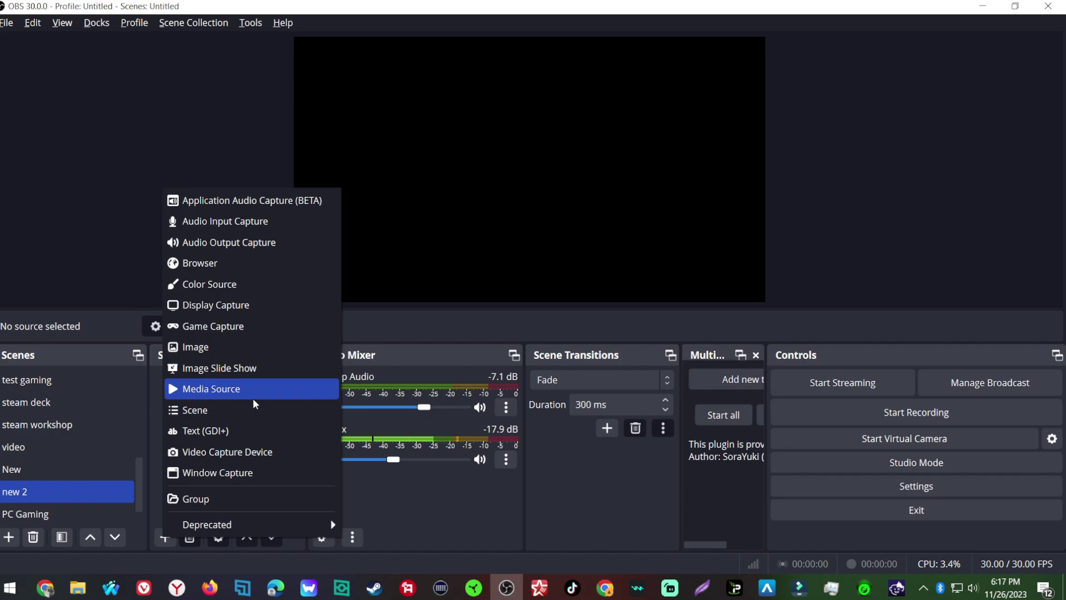
Add a Game Capture source that captures the City Car Driving Home Edition window.
left_click(229, 326)
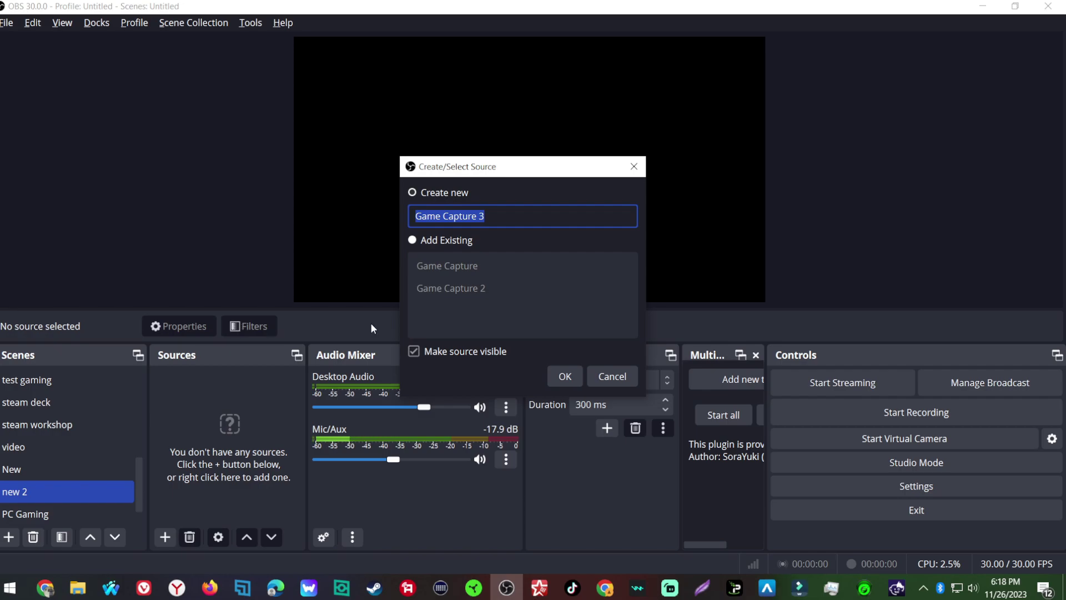
left_click(564, 377)
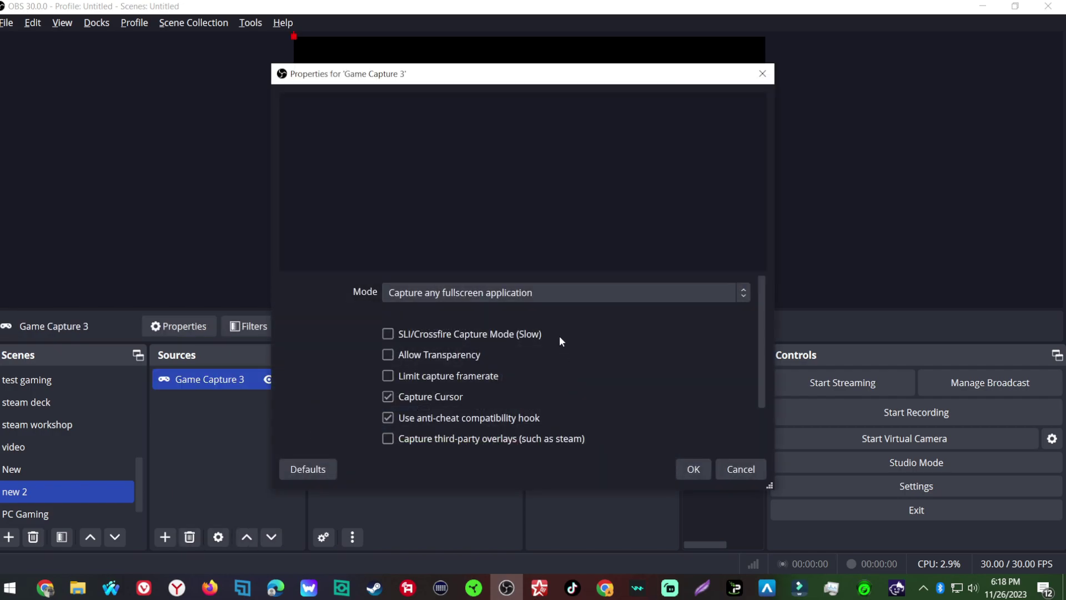
left_click(512, 293)
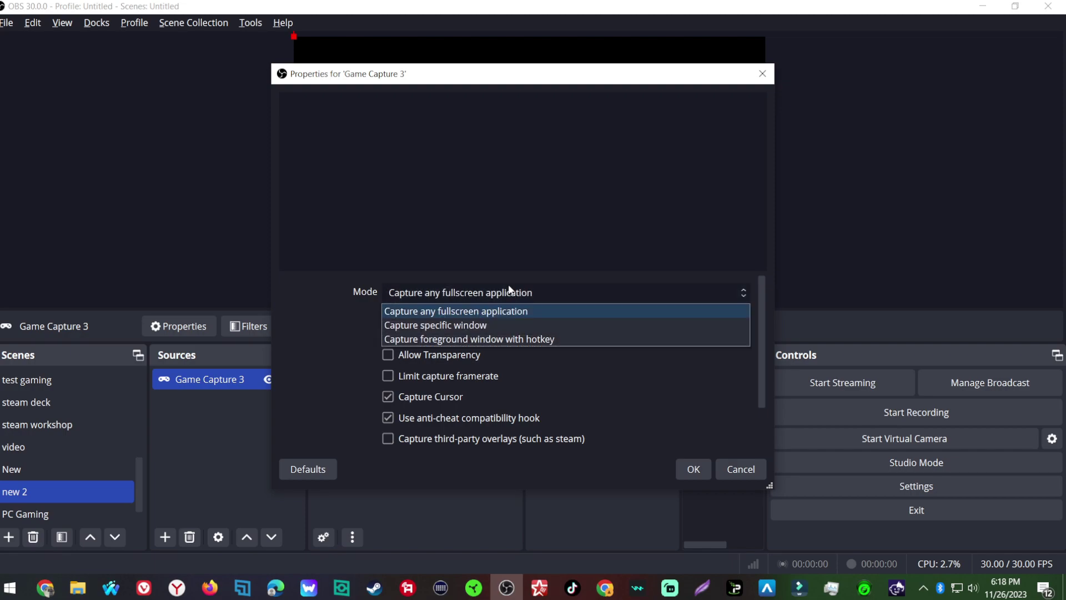
left_click(459, 327)
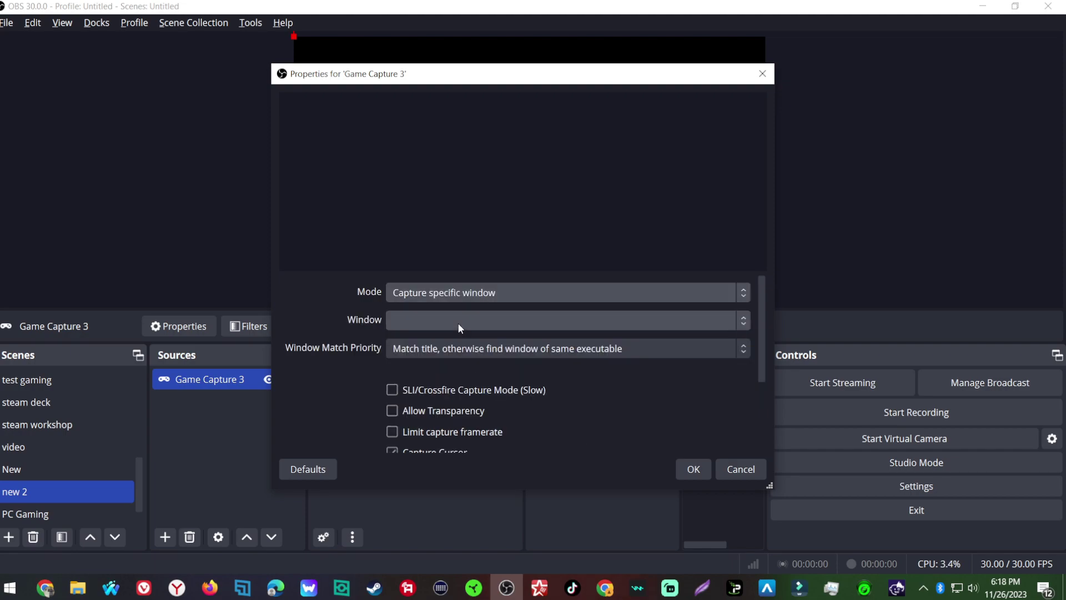
left_click(745, 321)
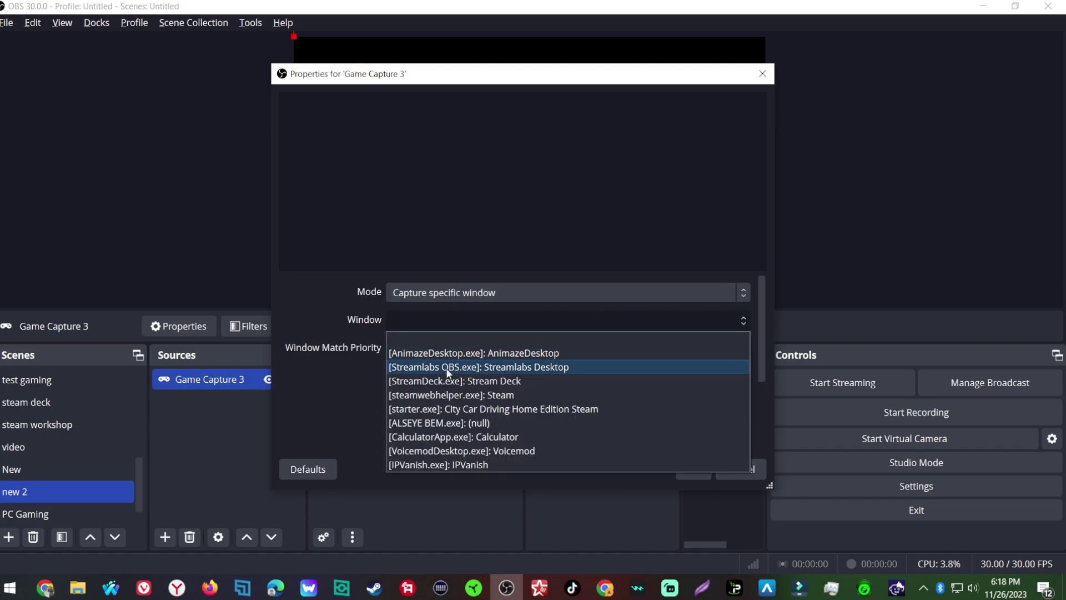
left_click(460, 410)
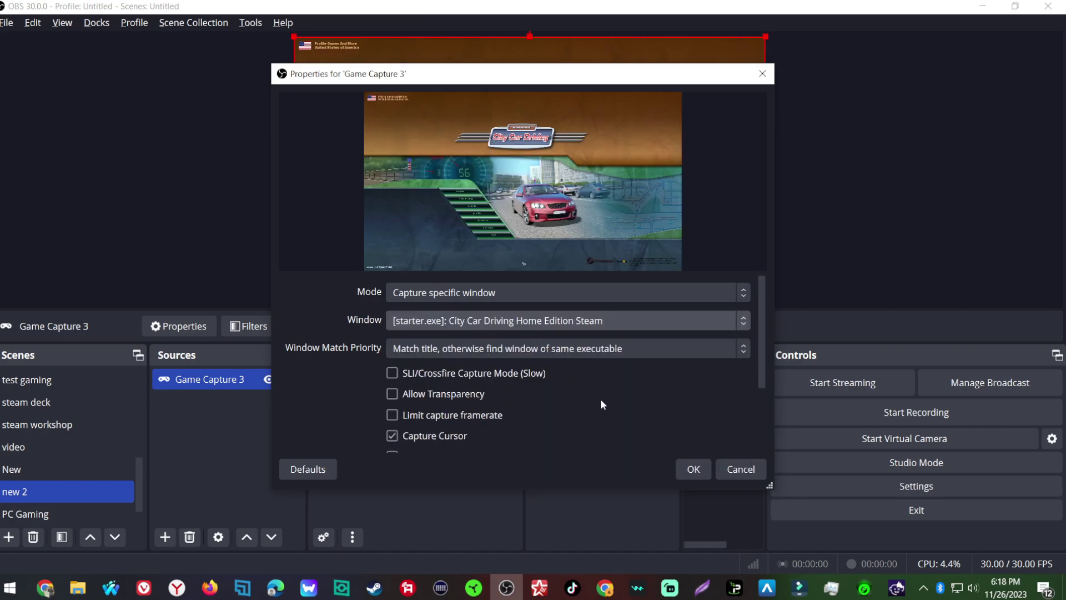
left_click(693, 469)
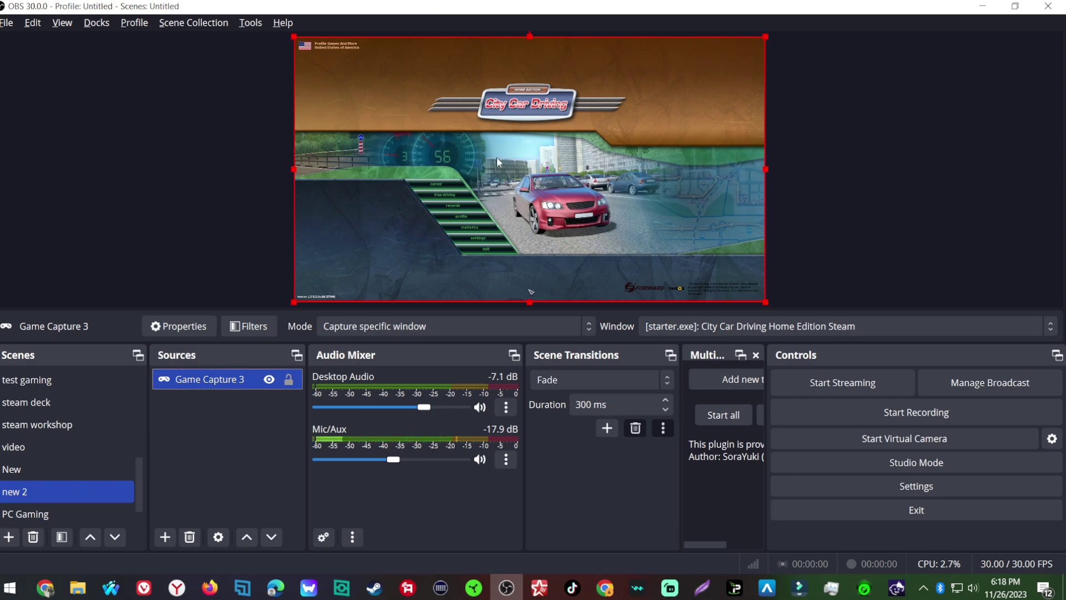
Add Video Capture Device 4 using the Animaze Virtual Camera.
left_click(169, 537)
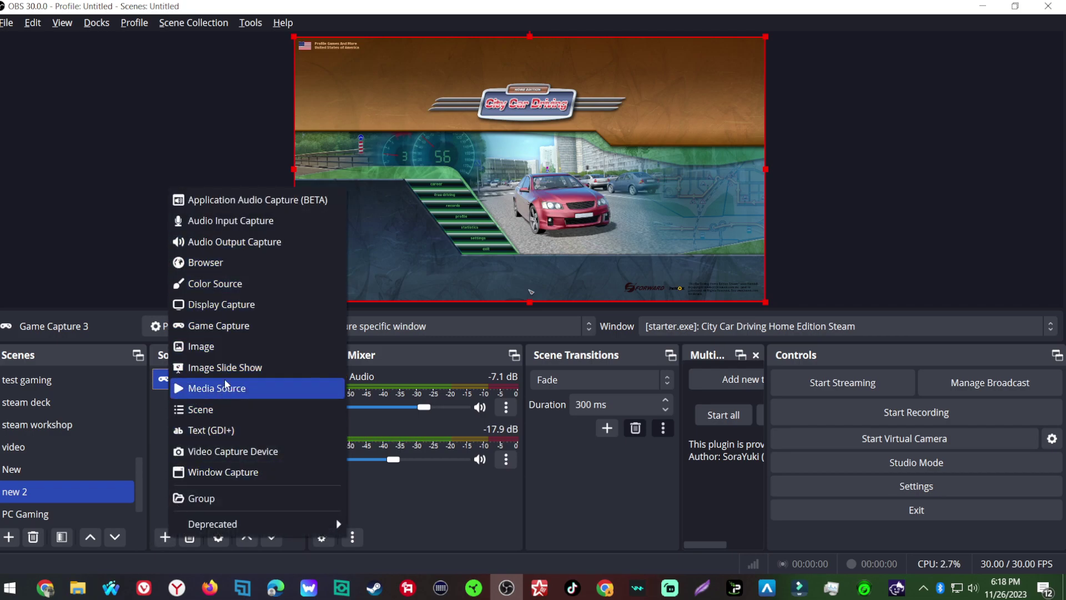
left_click(220, 453)
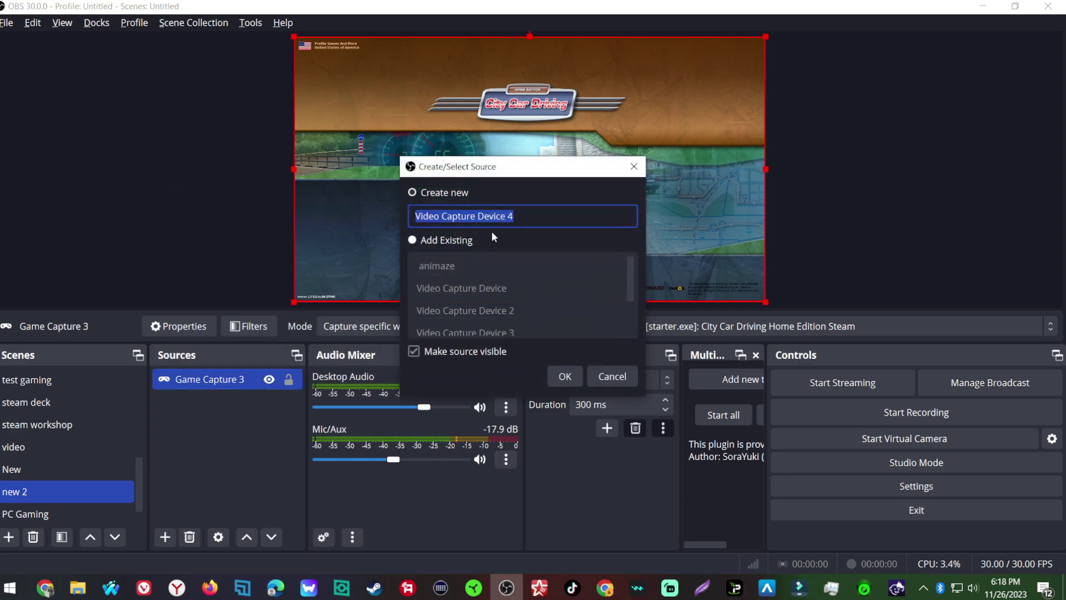
left_click(565, 377)
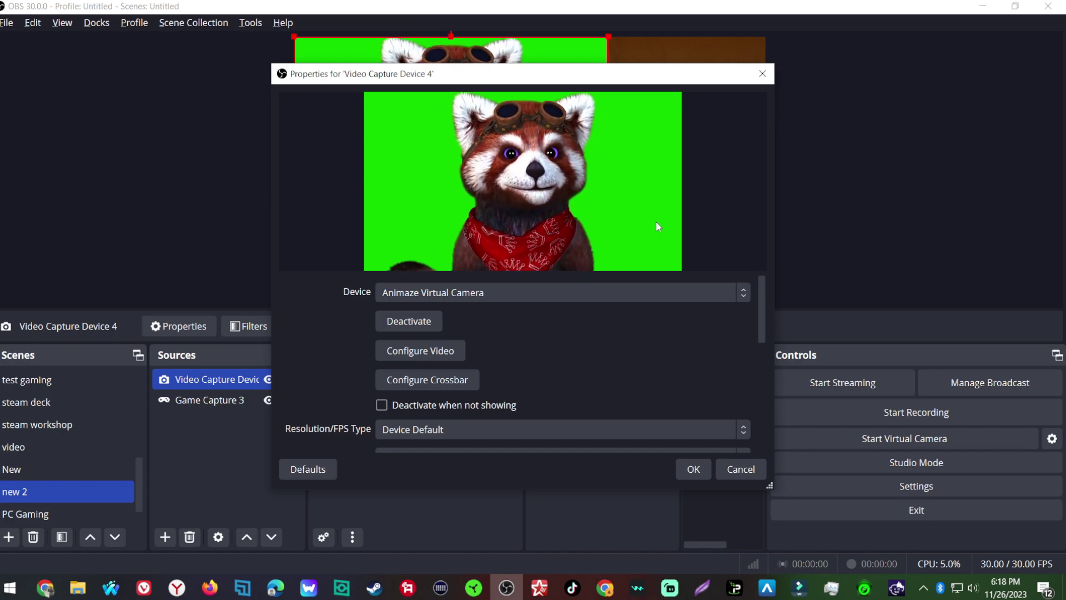
left_click(694, 470)
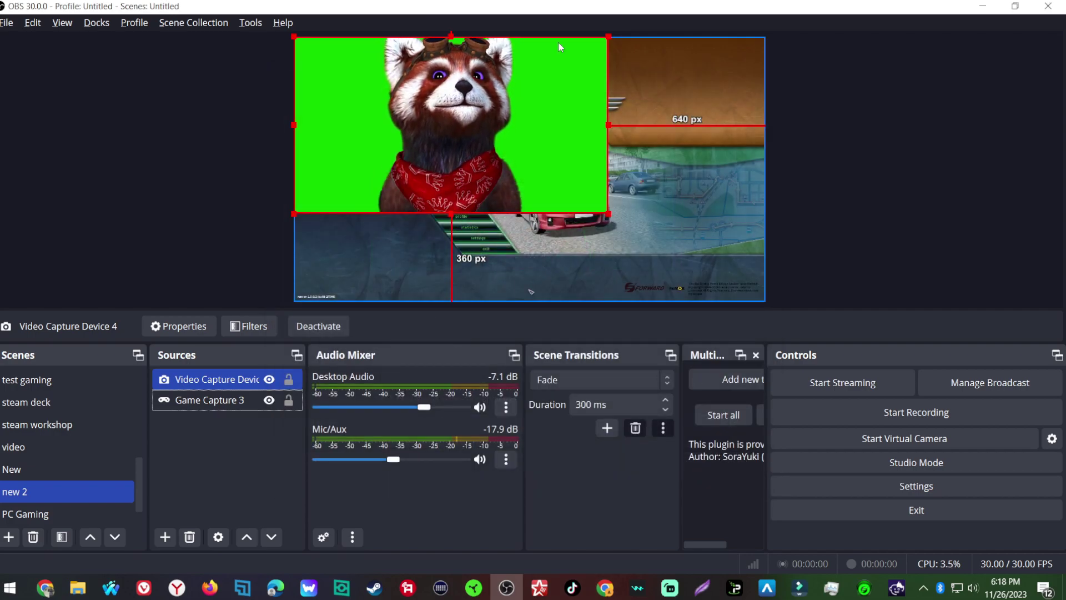
Shrink the Video Capture Device 4 feed and place it in the upper middle of the game.
left_click_drag(402, 94, 422, 117)
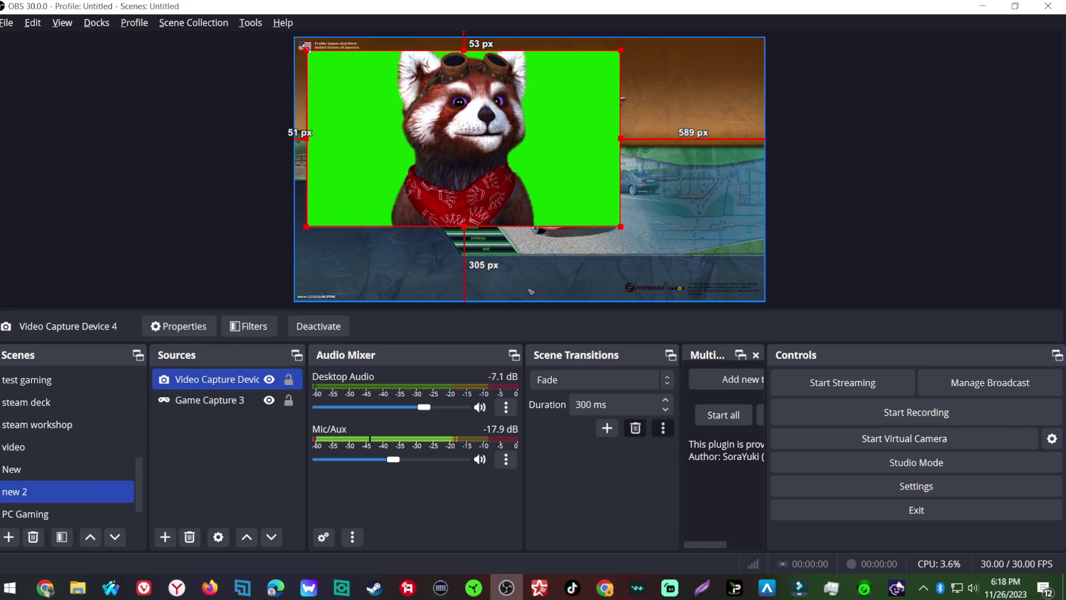
left_click_drag(306, 51, 448, 157)
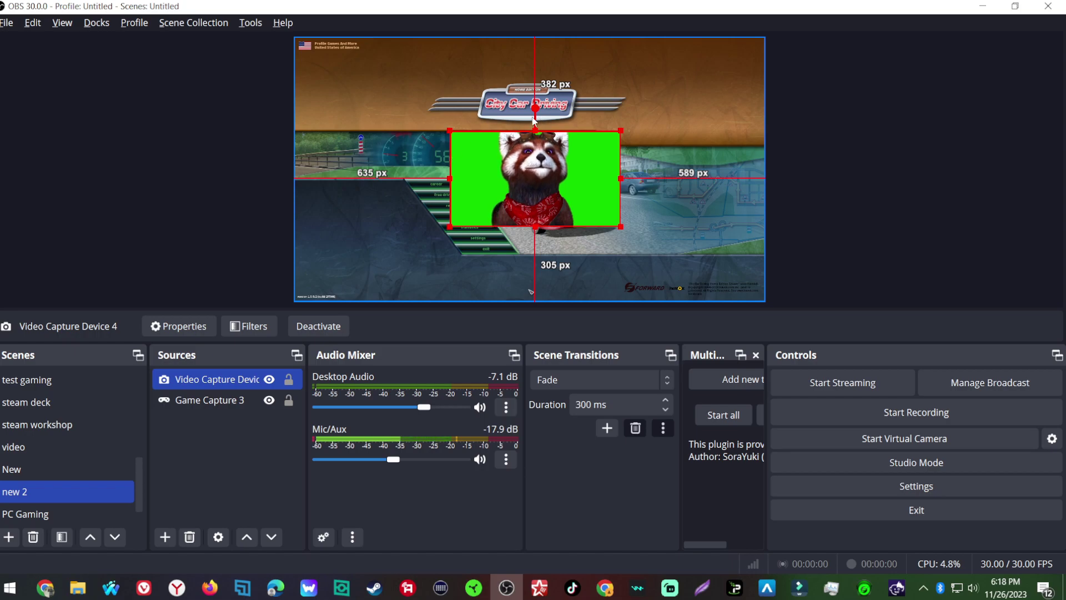
left_click_drag(536, 127, 541, 123)
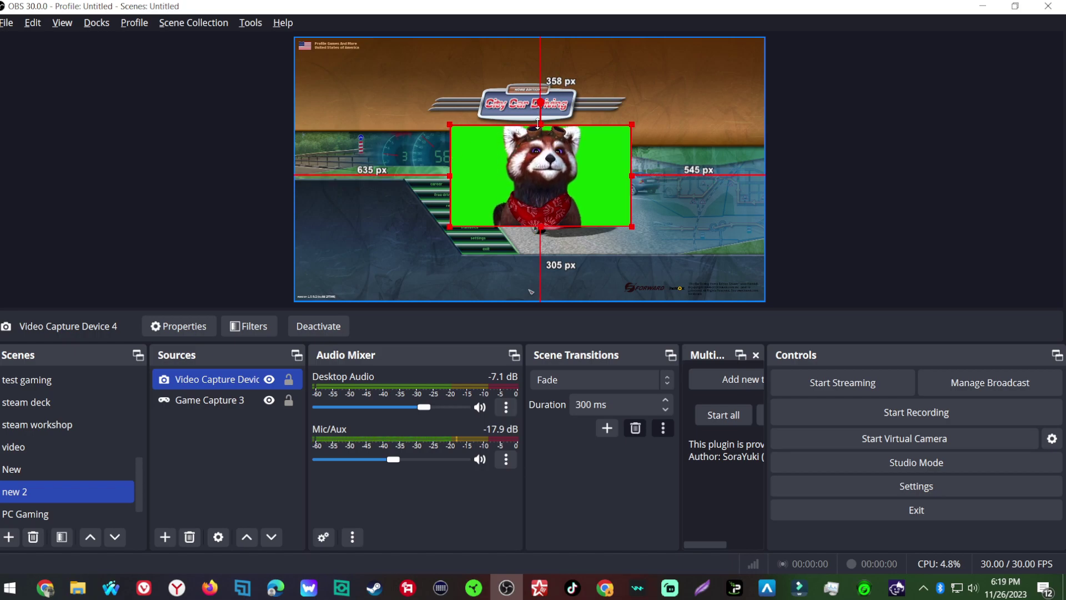
left_click_drag(529, 176, 527, 173)
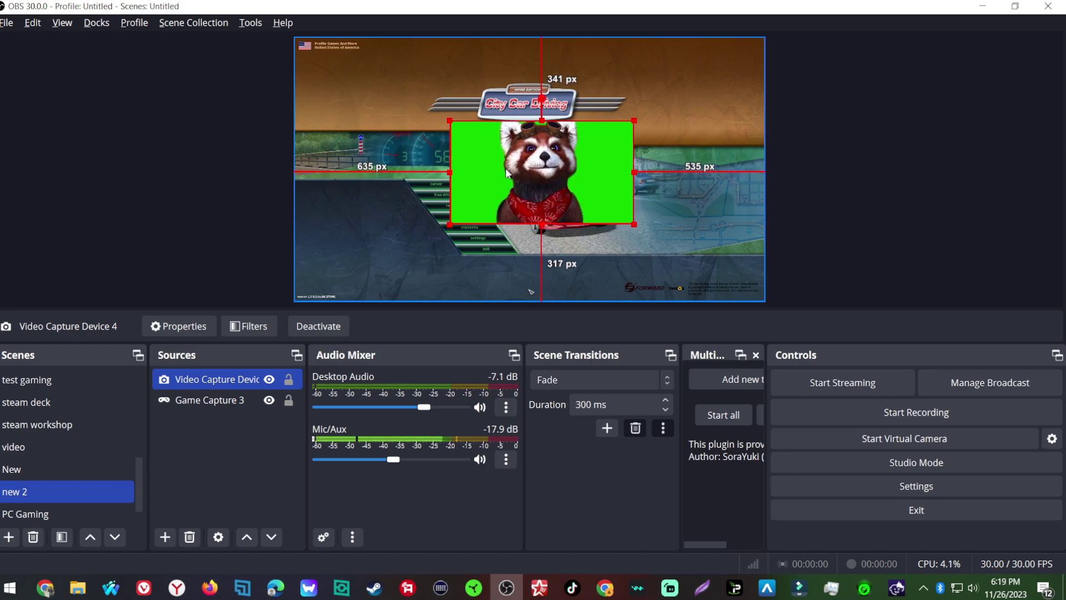
Add a Chroma Key filter to the avatar source to remove its green backdrop.
right_click(479, 164)
mouse_move(508, 142)
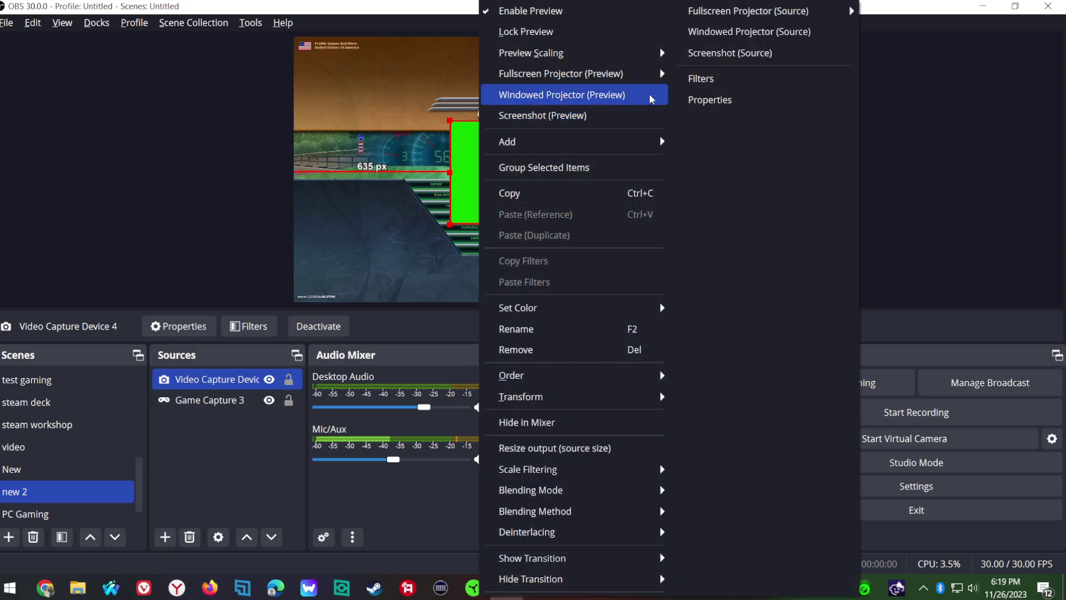
left_click(733, 83)
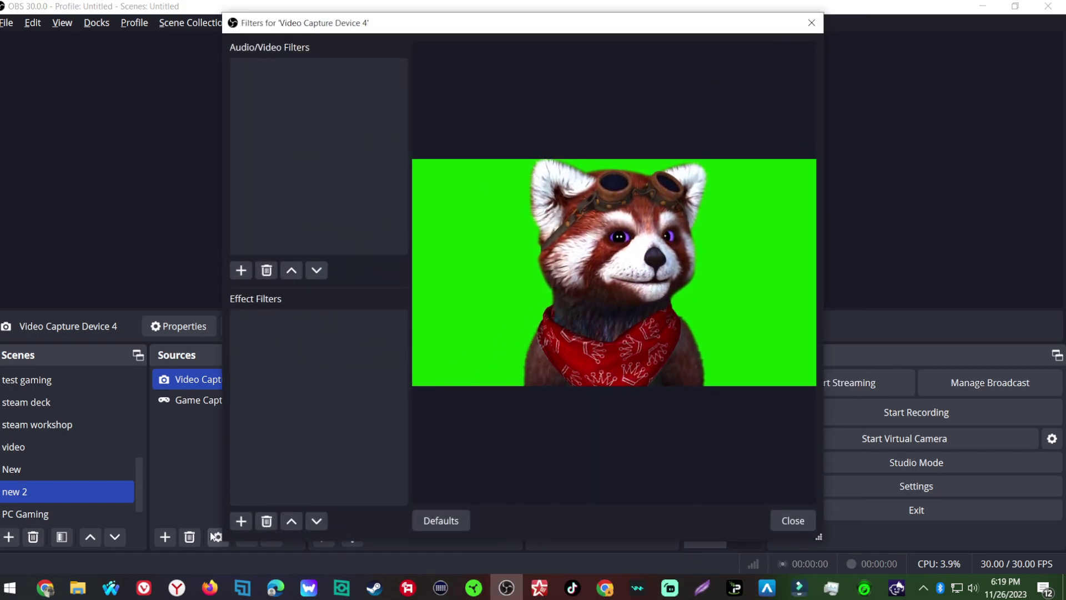
left_click(242, 522)
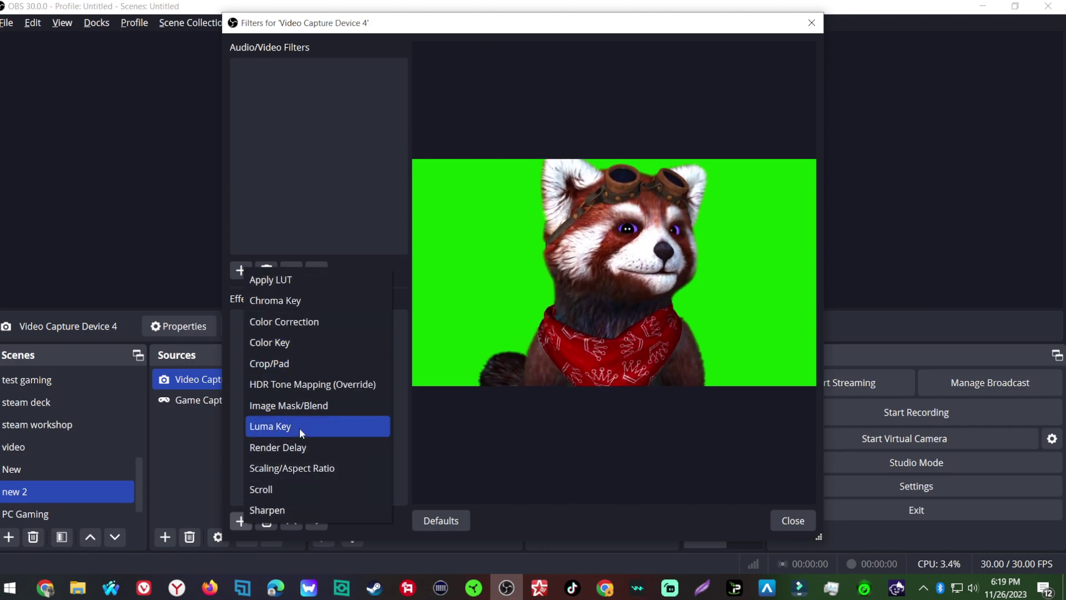
left_click(280, 300)
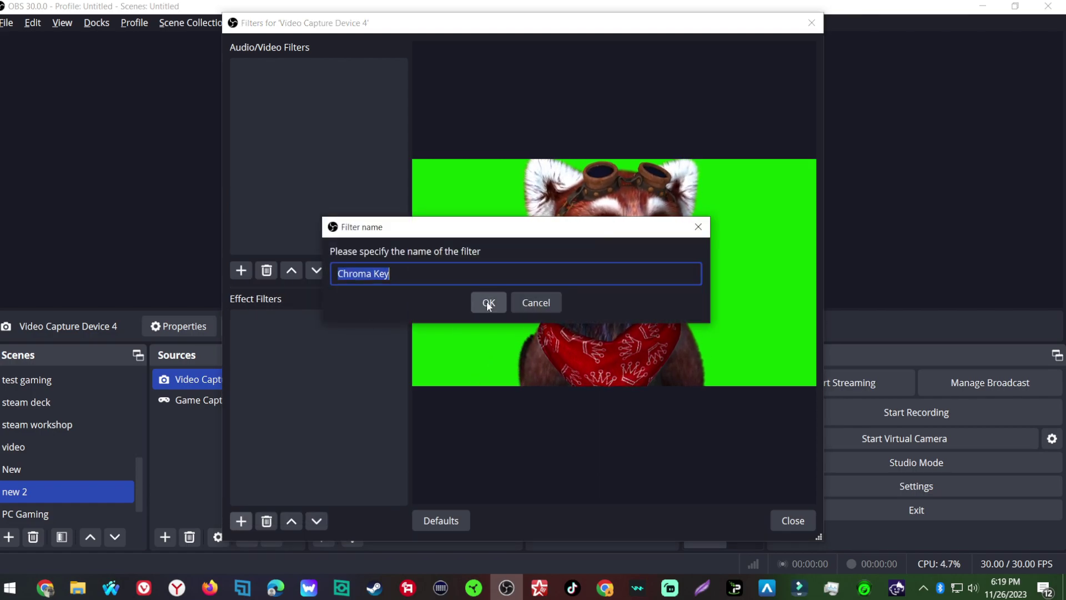
left_click(486, 301)
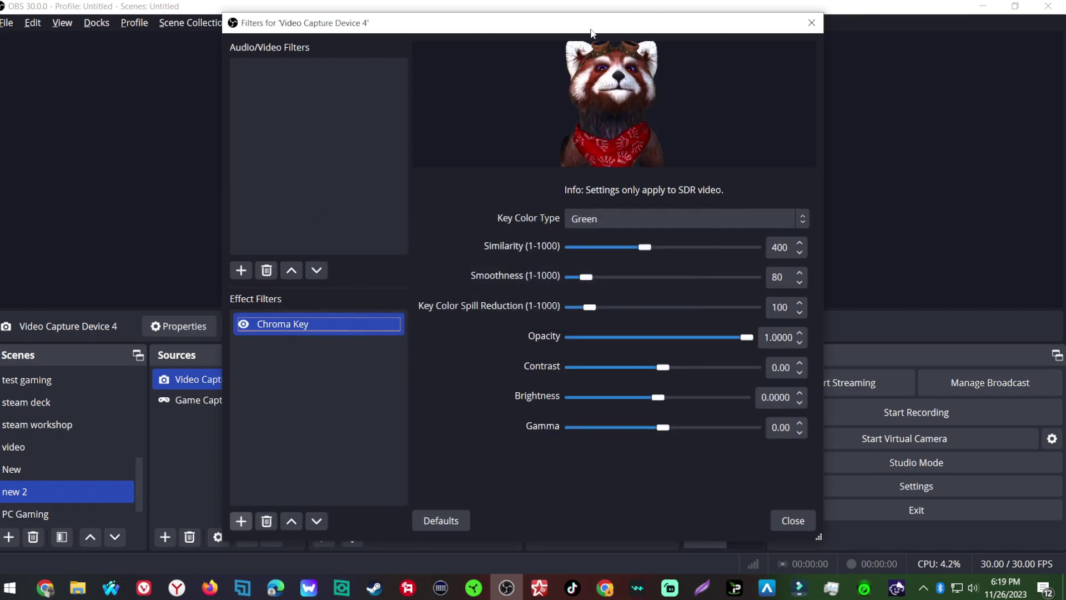
mouse_move(591, 32)
left_mouse_down()
mouse_move(424, 82)
mouse_move(1051, 37)
mouse_move(169, 15)
mouse_move(180, 12)
left_mouse_up()
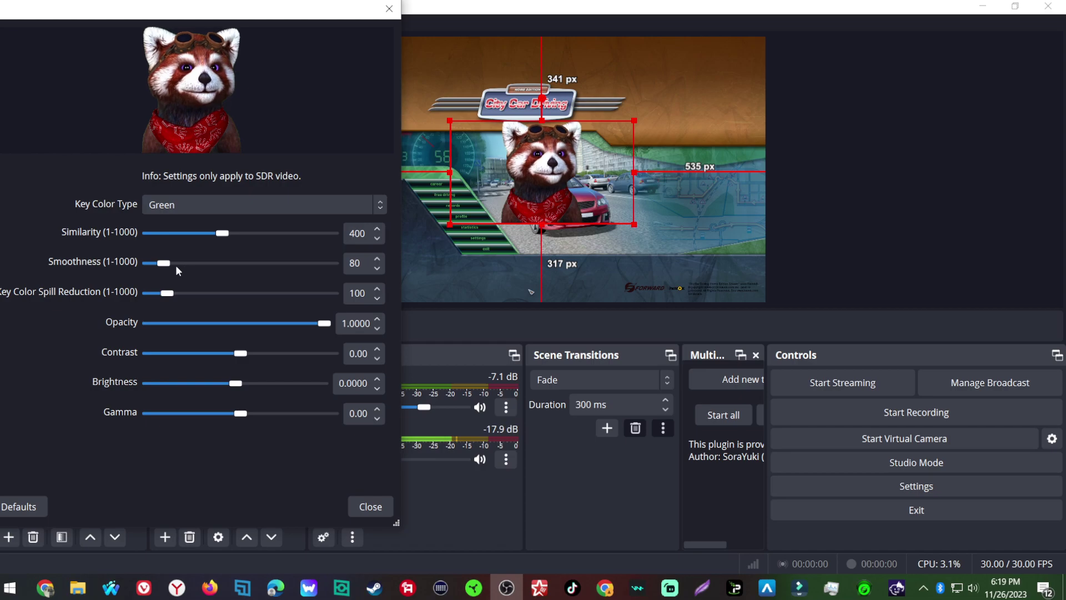
left_click(353, 506)
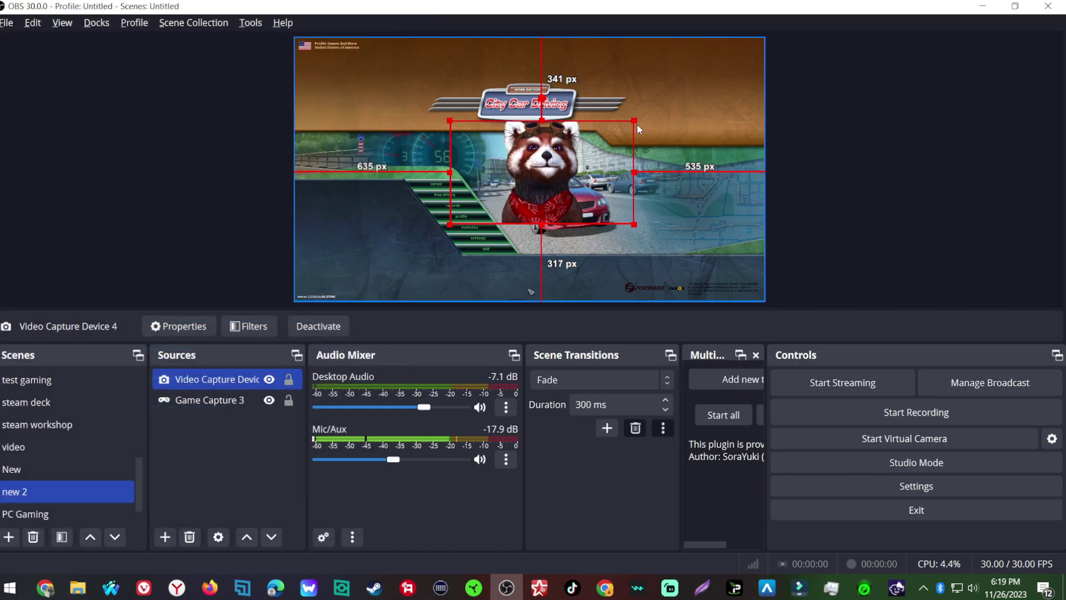
Move the keyed avatar into the preview's bottom-left corner and fine-tune its size.
left_click_drag(634, 121, 557, 163)
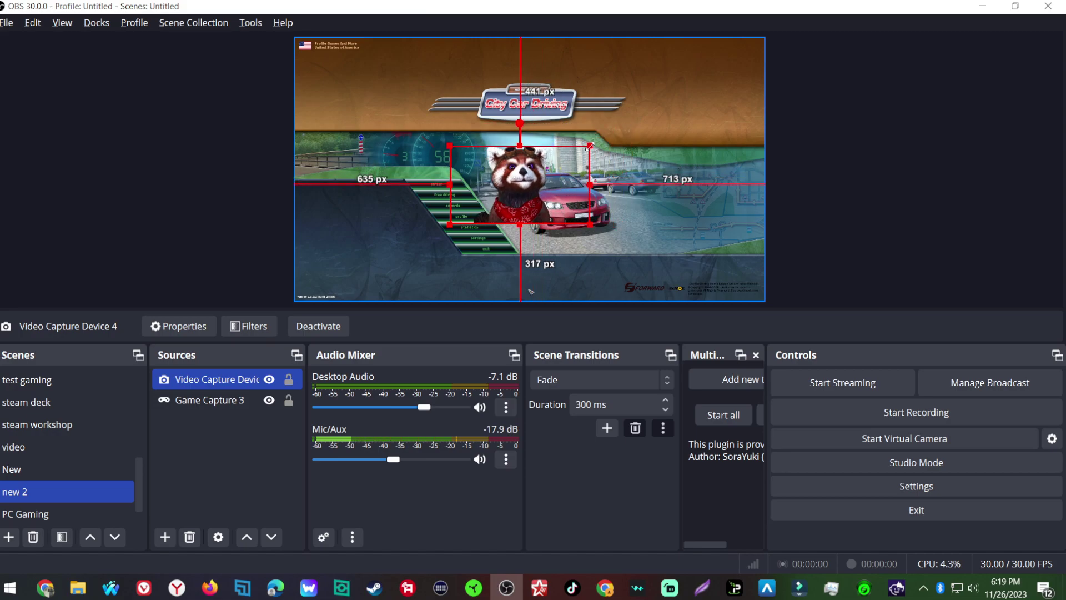
left_click_drag(496, 203, 345, 272)
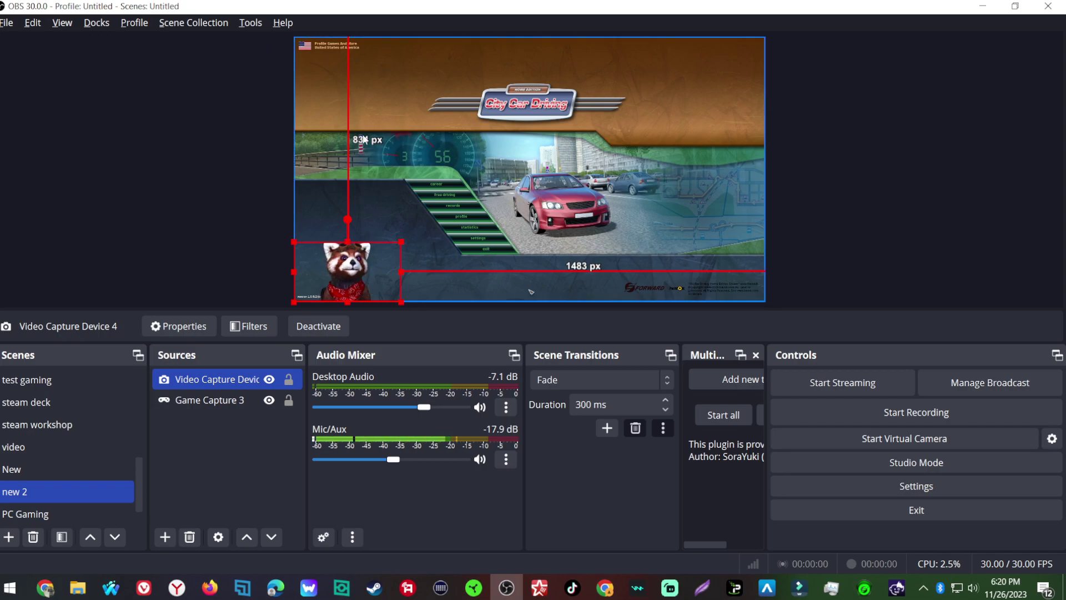
mouse_move(402, 242)
left_mouse_down()
mouse_move(414, 221)
mouse_move(378, 243)
left_mouse_up()
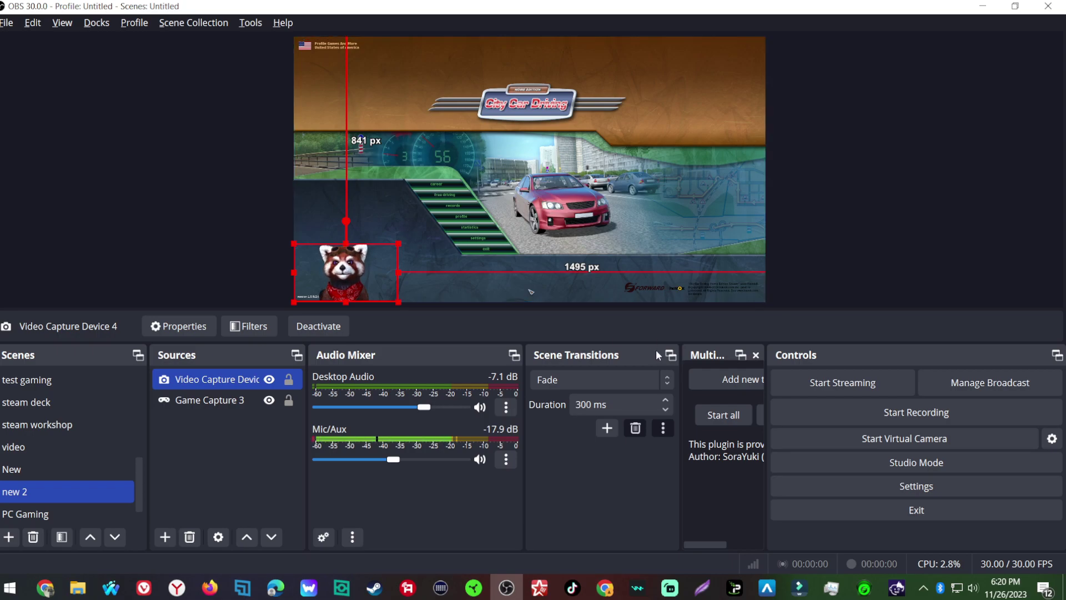
Switch the Animaze avatar to Marshall The Alien, then bring up the Stream Deck app.
left_click(897, 589)
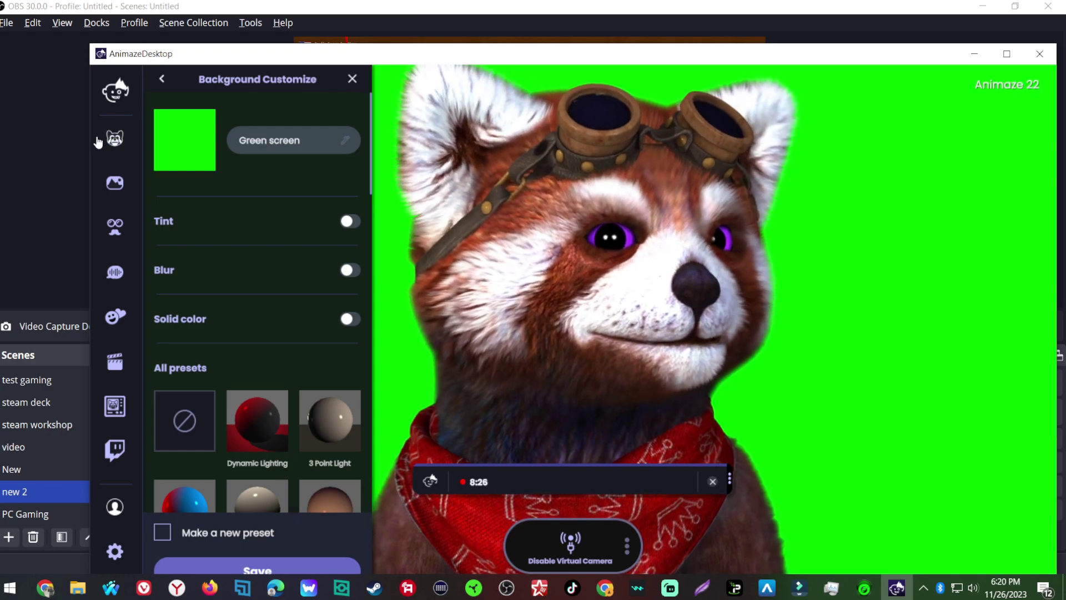
left_click(114, 143)
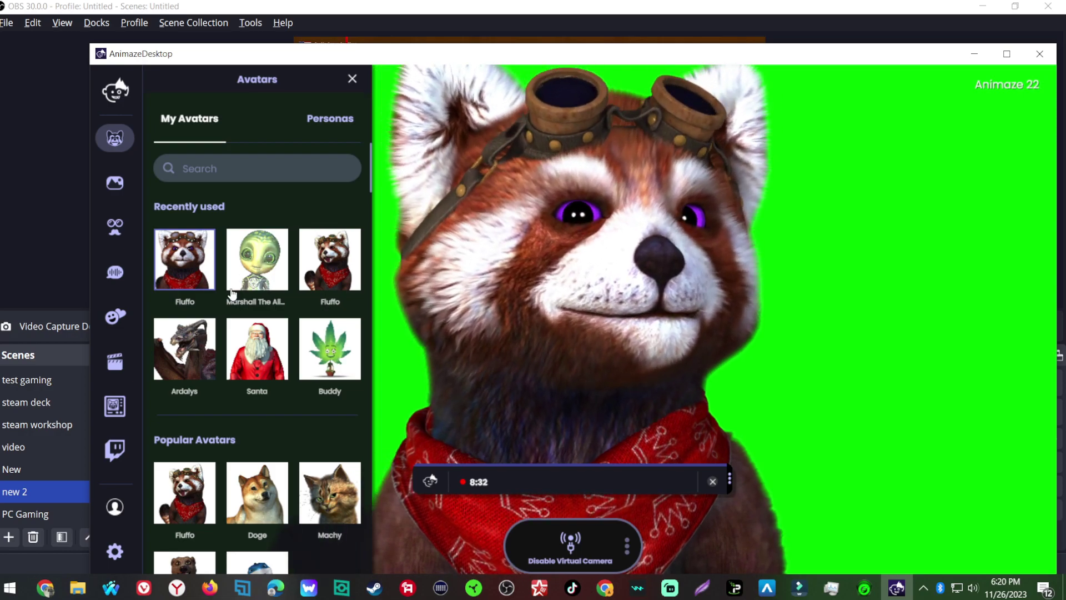
scroll(248, 325, "down", 5)
scroll(246, 325, "down", 4)
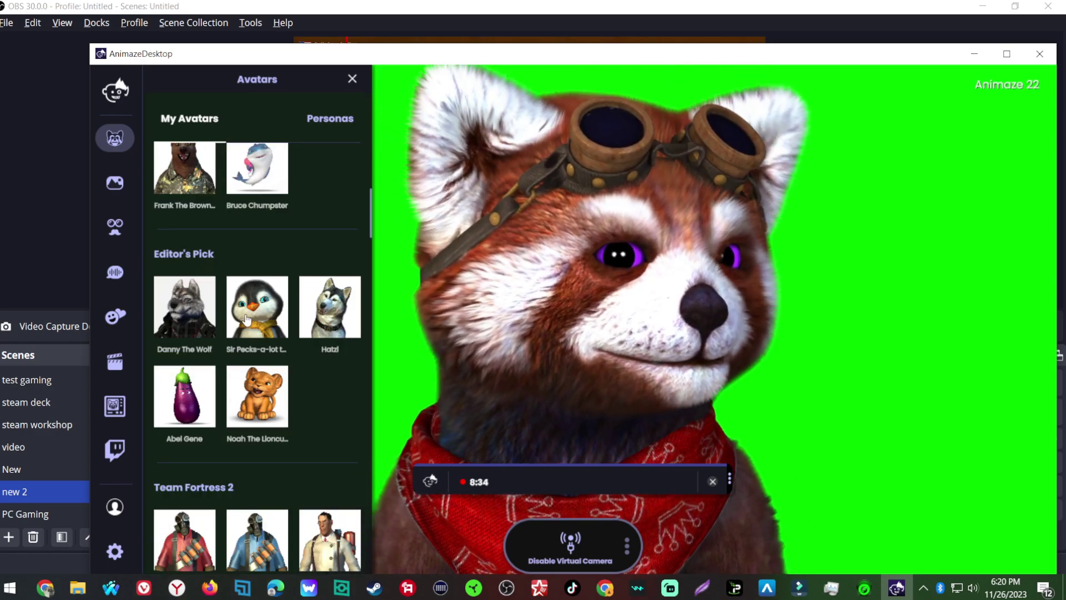
scroll(248, 317, "down", 3)
scroll(250, 308, "down", 2)
scroll(251, 304, "down", 5)
scroll(250, 300, "down", 3)
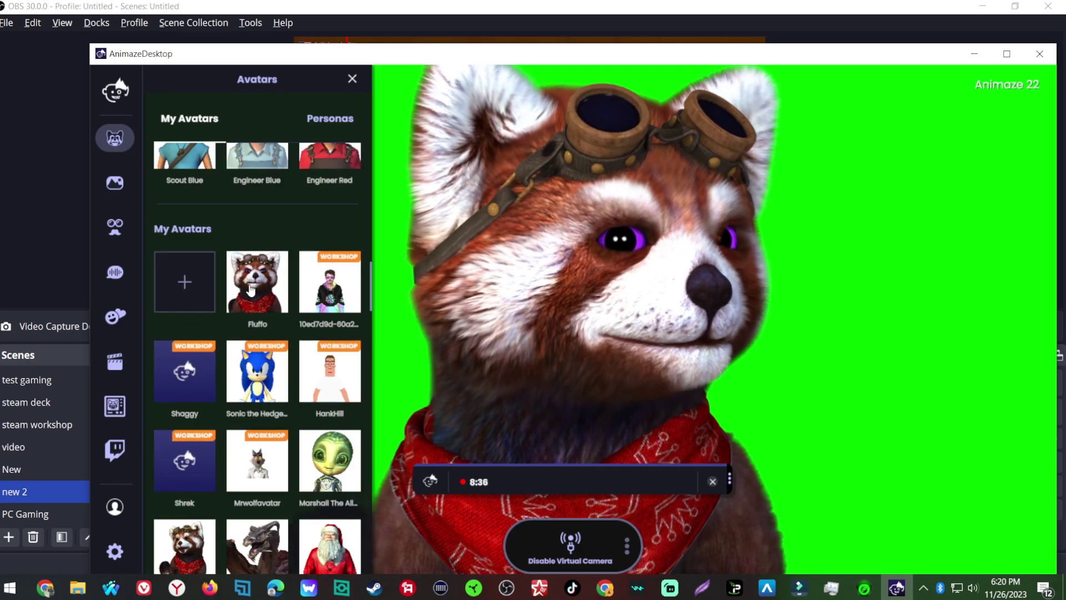
scroll(250, 294, "down", 4)
scroll(250, 288, "down", 2)
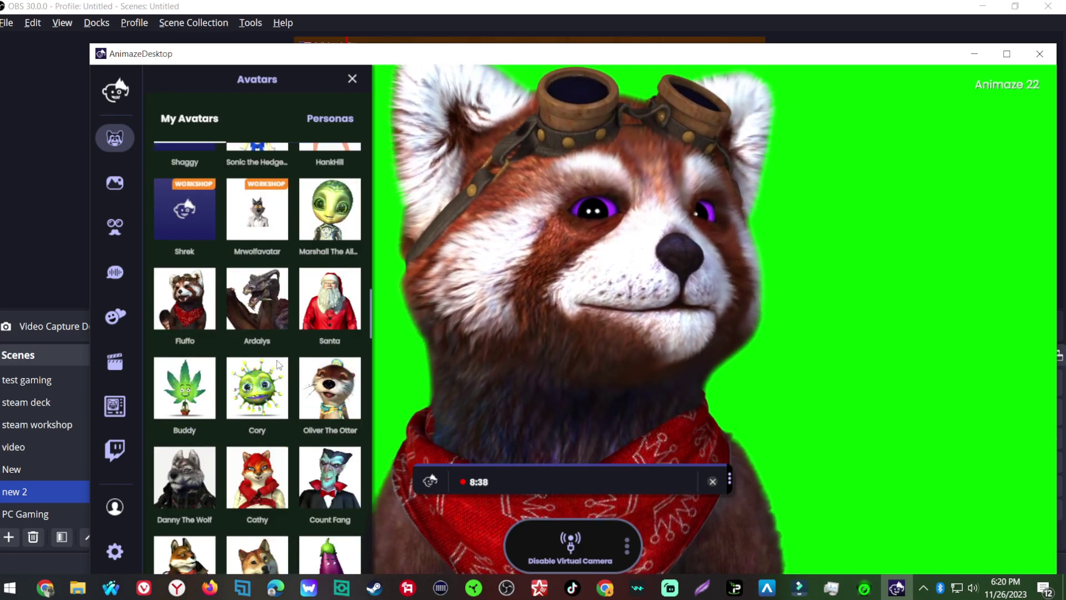
scroll(259, 409, "up", 3)
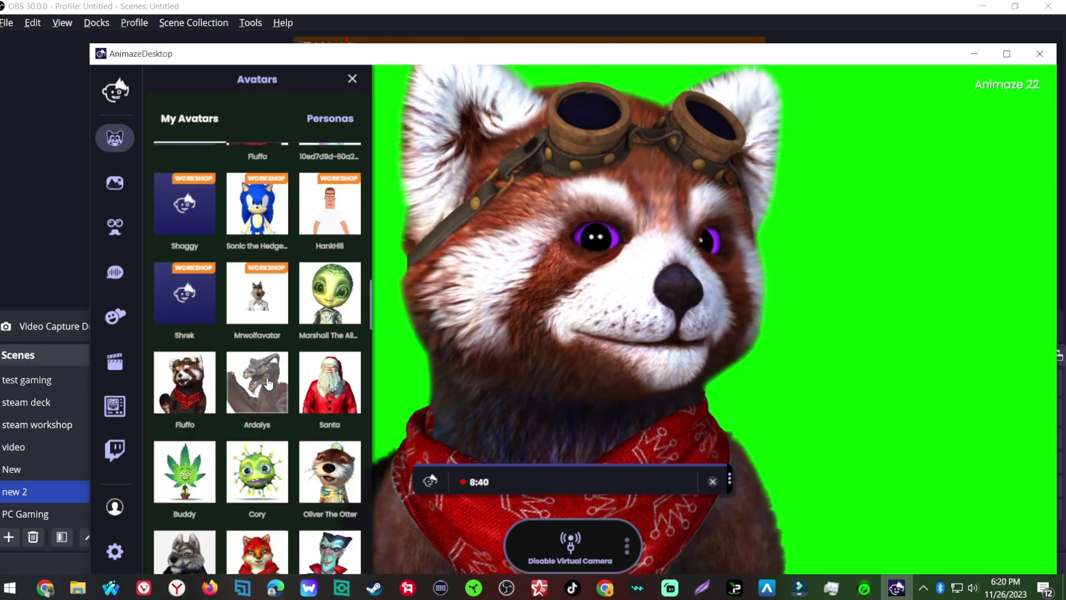
scroll(259, 395, "up", 2)
scroll(260, 378, "up", 7)
scroll(260, 361, "up", 6)
scroll(259, 351, "up", 7)
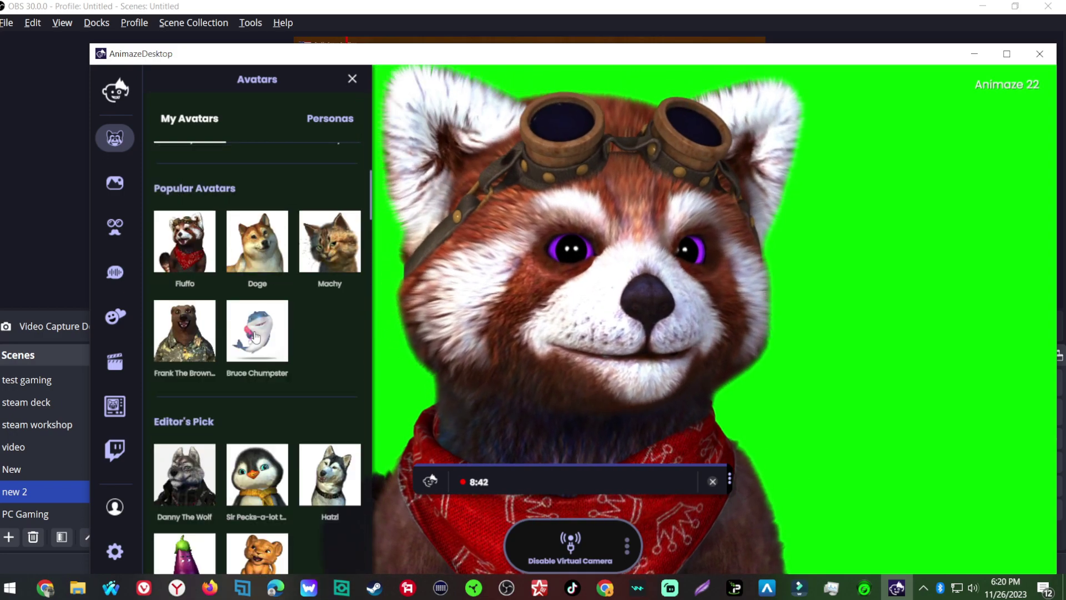
scroll(256, 327, "up", 6)
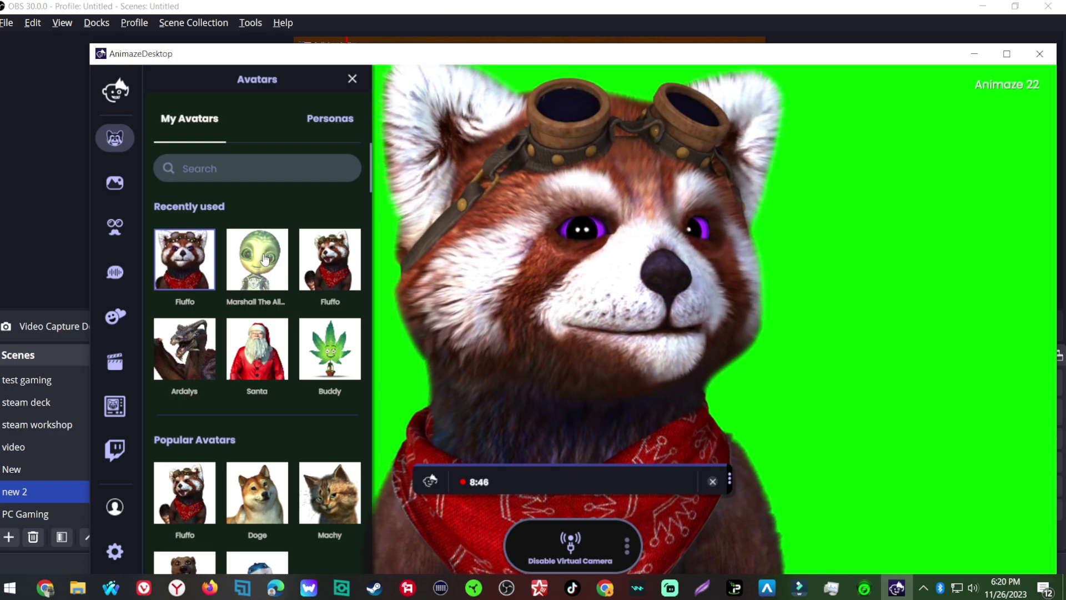
left_click(267, 255)
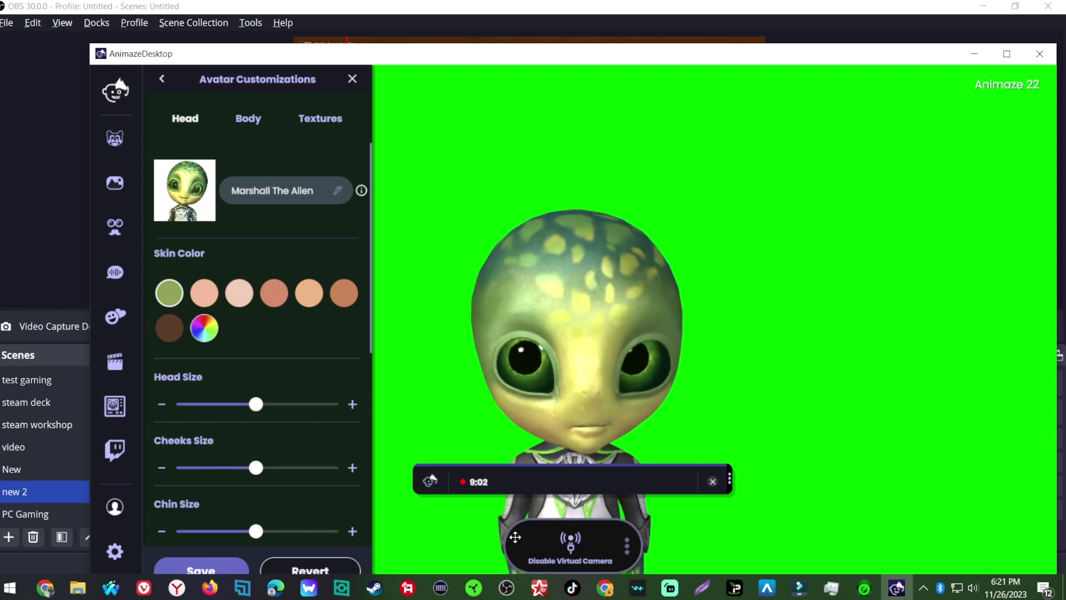
left_click(441, 587)
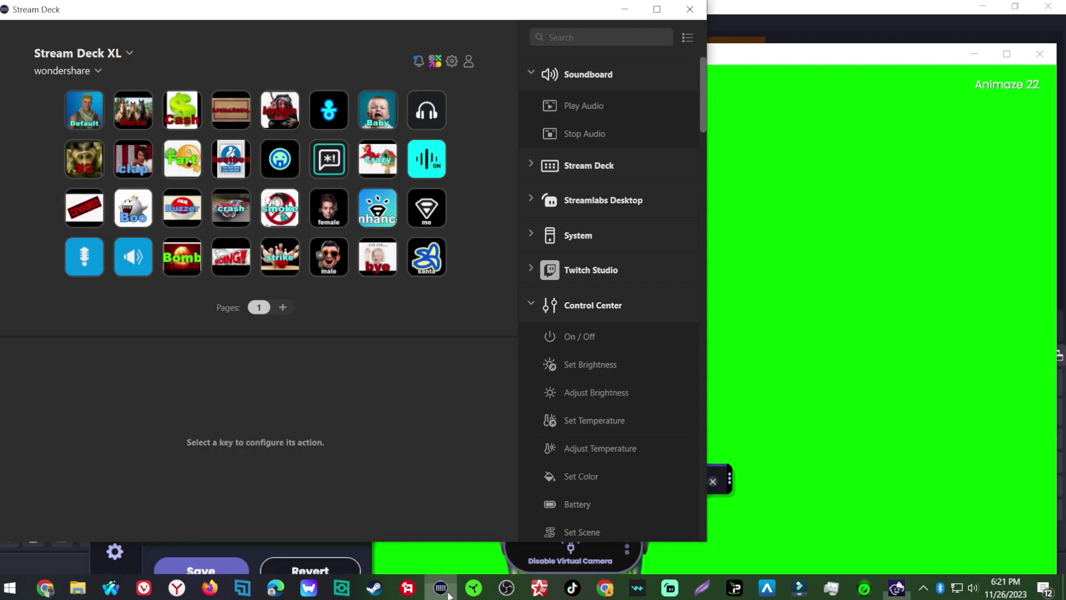
Return to OBS and check the City Car Driving game capture's filters.
left_click(503, 592)
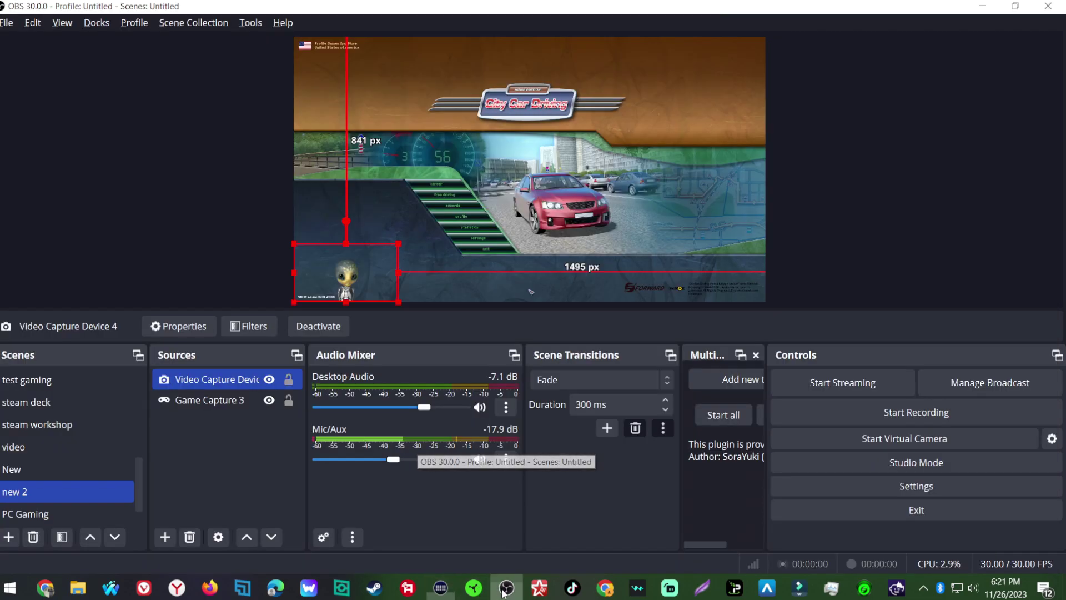
left_click(355, 272)
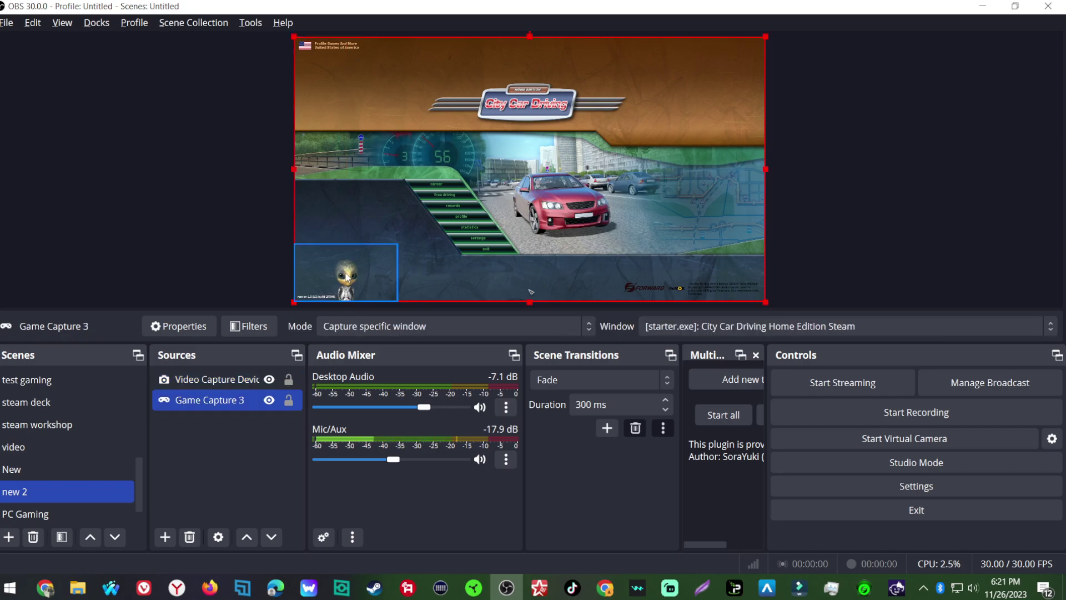
right_click(346, 276)
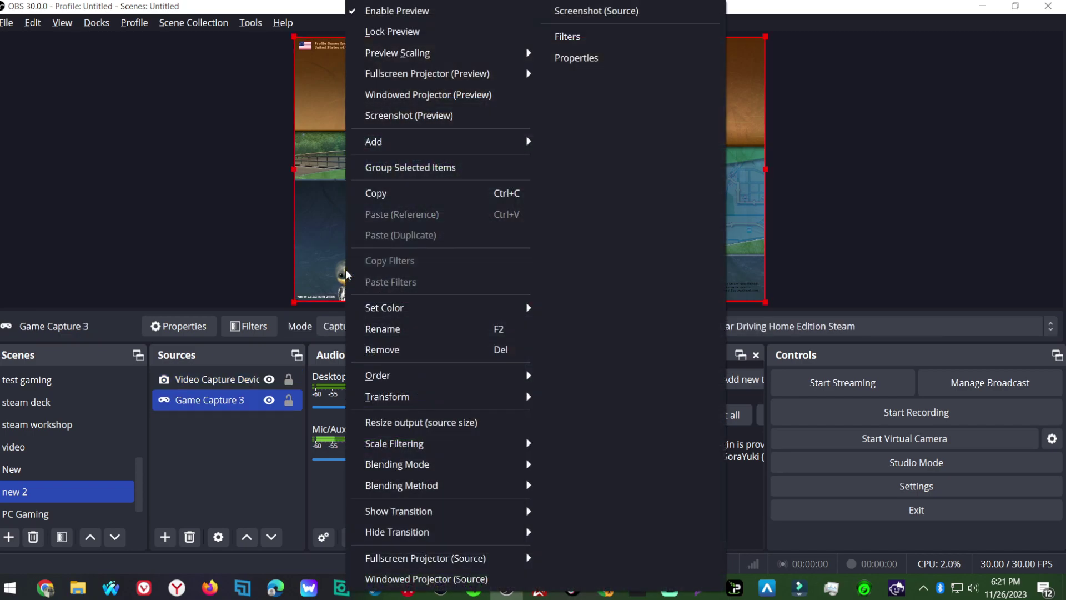
left_click(589, 35)
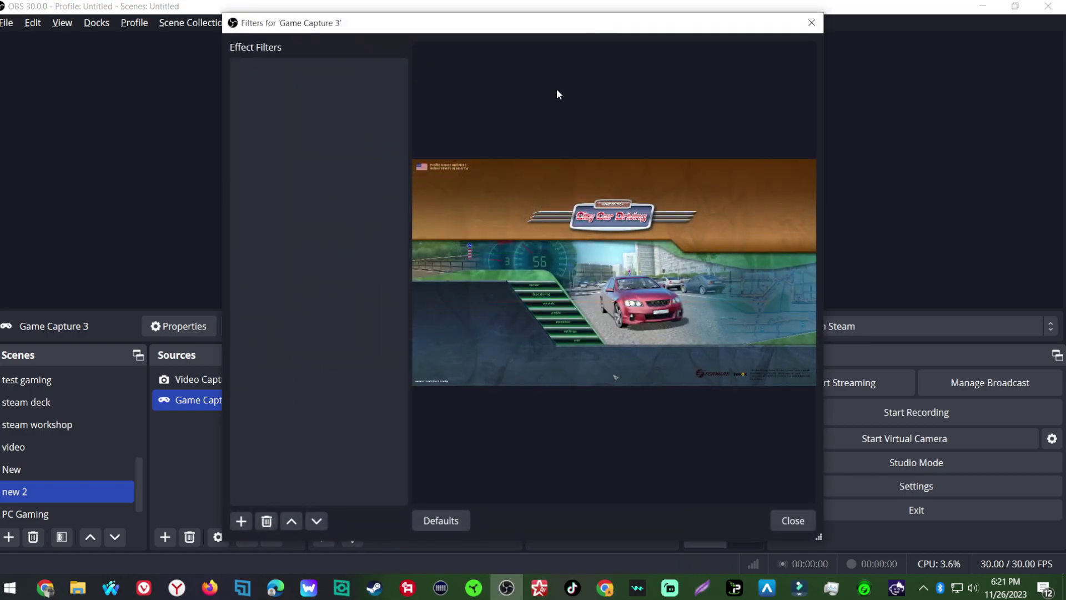
left_click(812, 23)
Set the avatar capture's Chroma Key Smoothness to 29 and Similarity to 303.
left_click(348, 283)
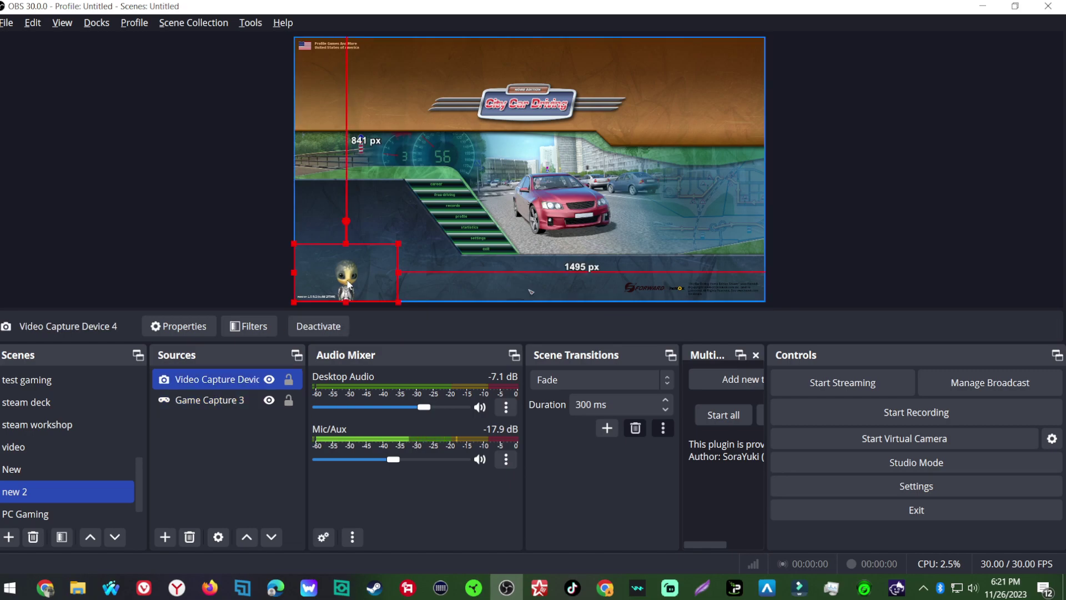
right_click(347, 283)
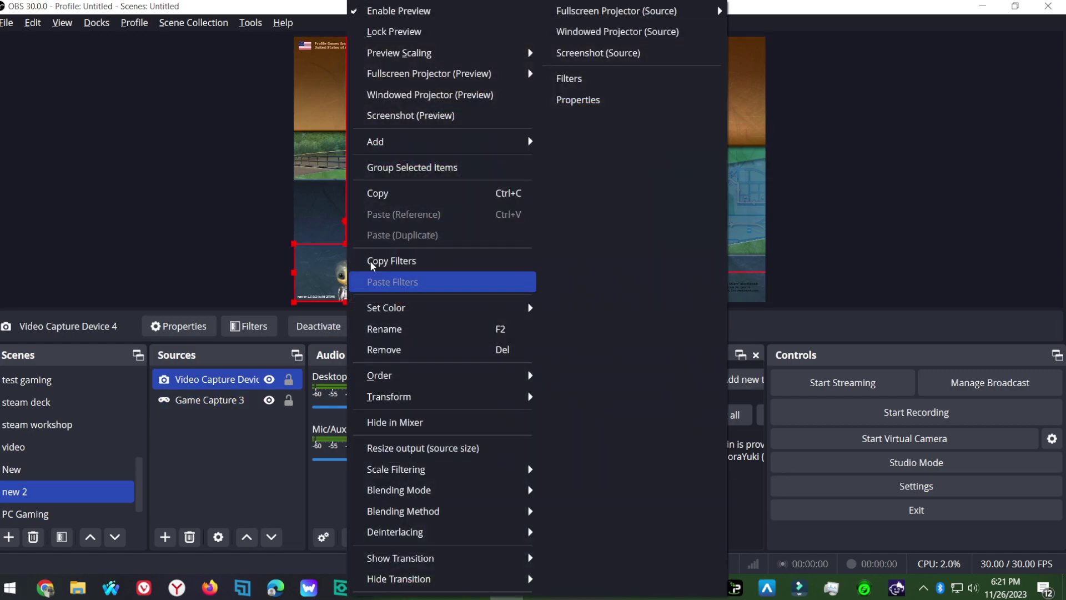
left_click(617, 81)
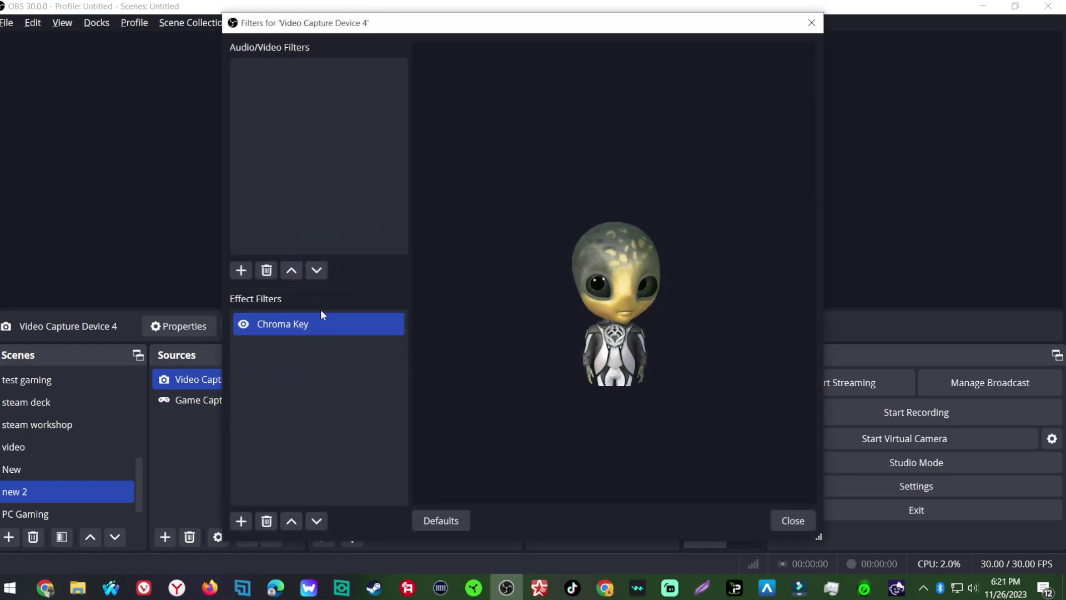
left_click(316, 326)
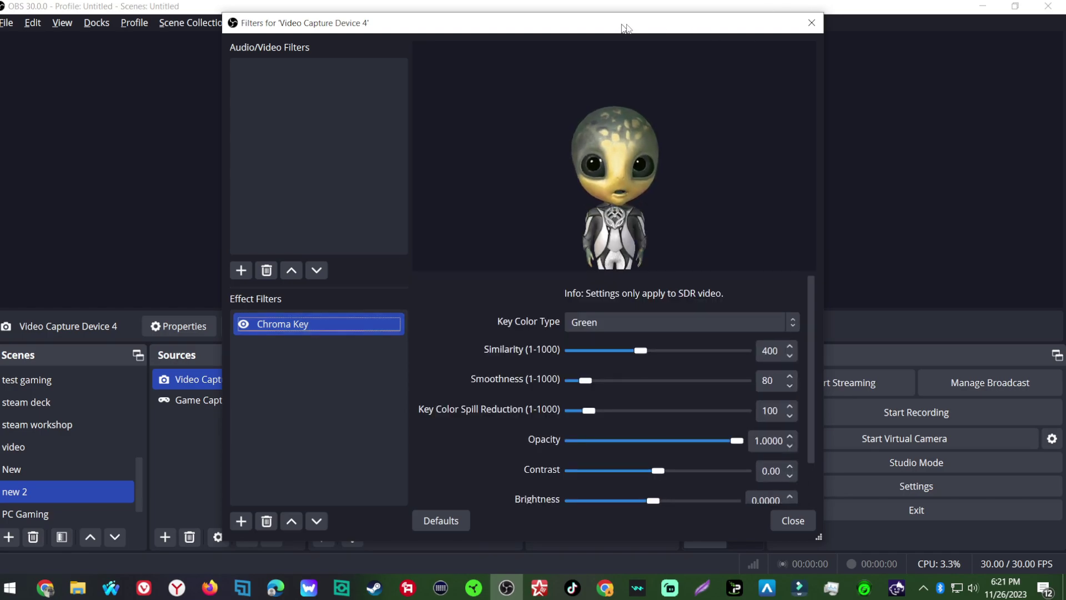
mouse_move(626, 27)
left_mouse_down()
mouse_move(1056, 3)
mouse_move(865, 11)
left_mouse_up()
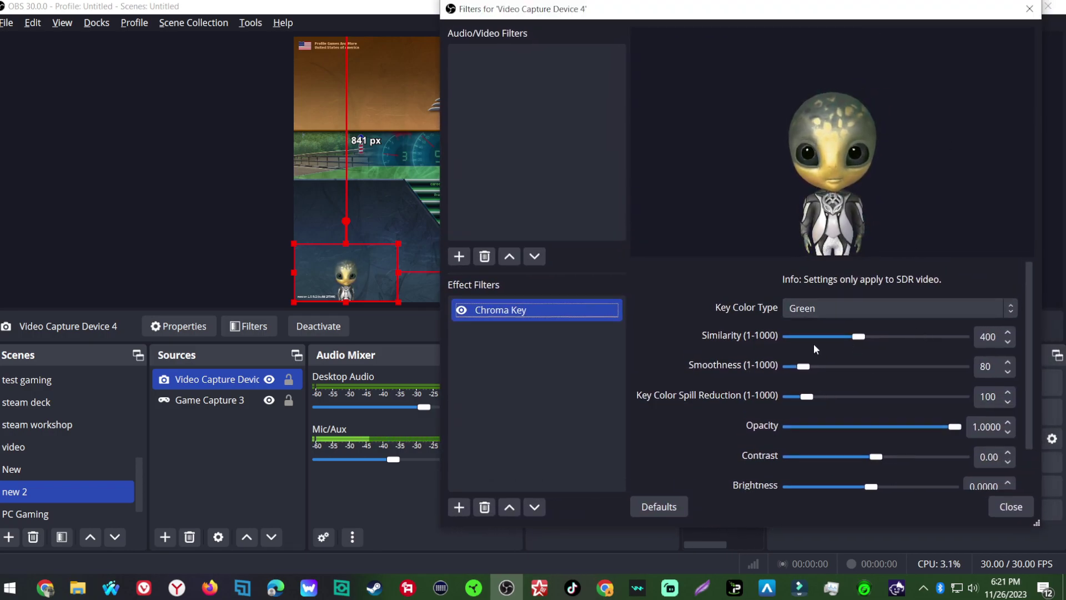
left_click(805, 368)
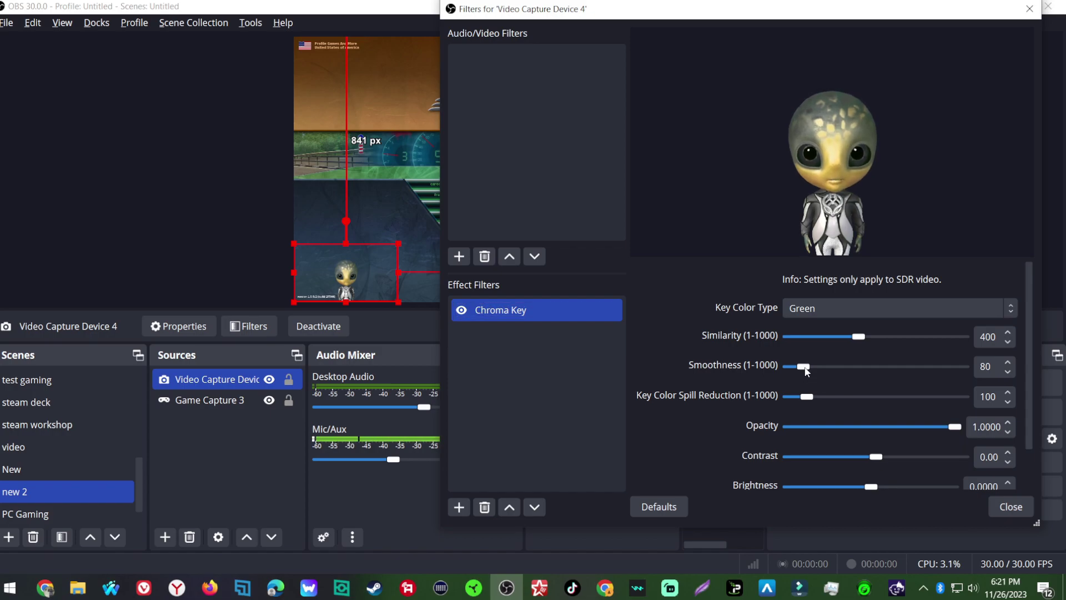
left_click_drag(807, 371, 796, 364)
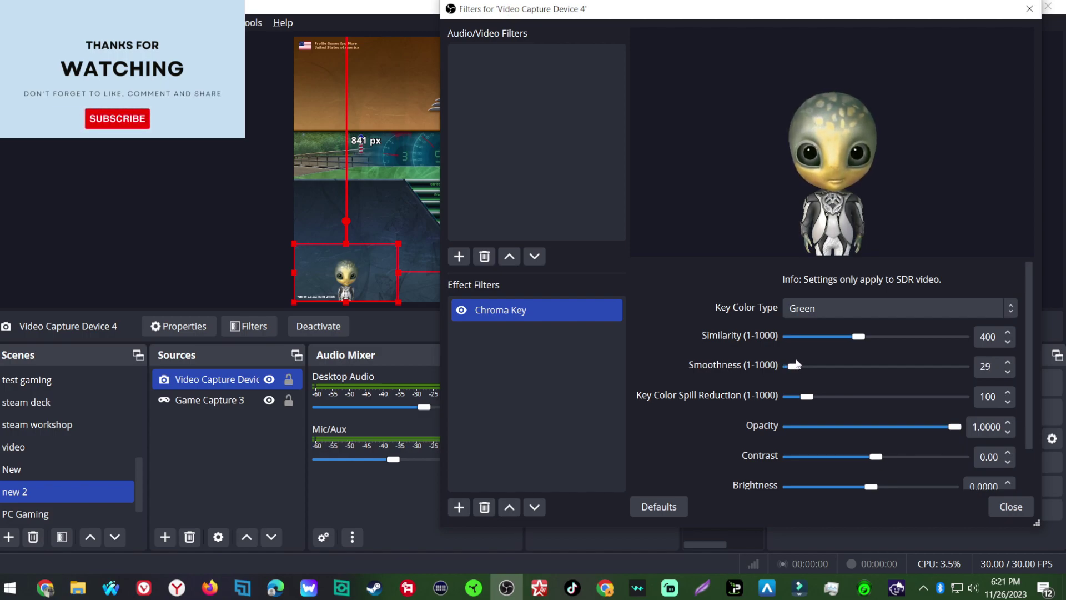
left_click_drag(859, 336, 845, 338)
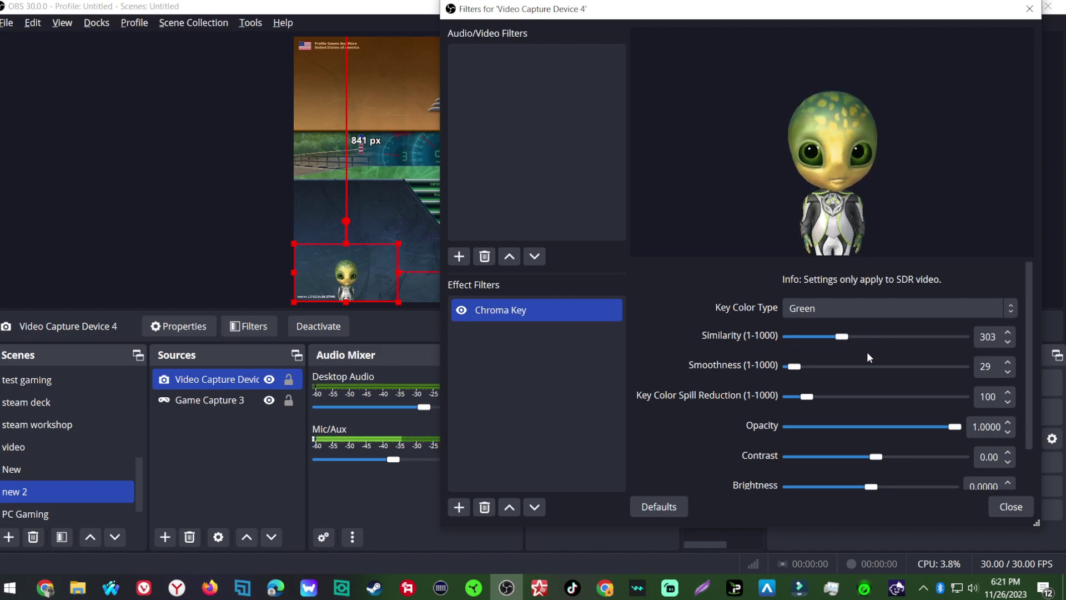
left_click(1014, 508)
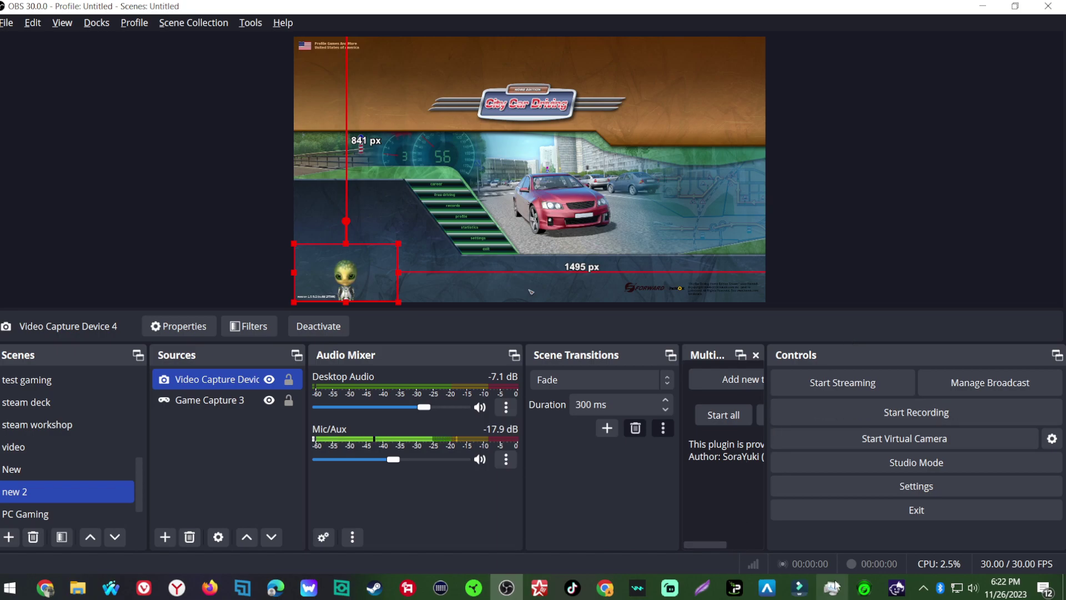
In Animaze, swap the alien avatar for the Fluffo red panda, then return to OBS.
left_click(897, 587)
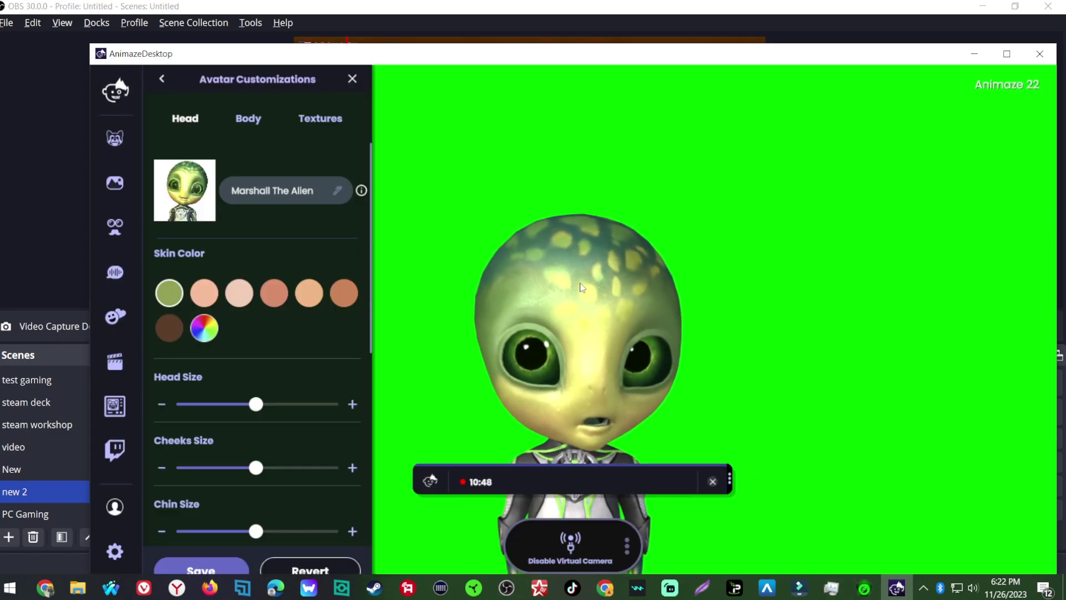
left_click(115, 138)
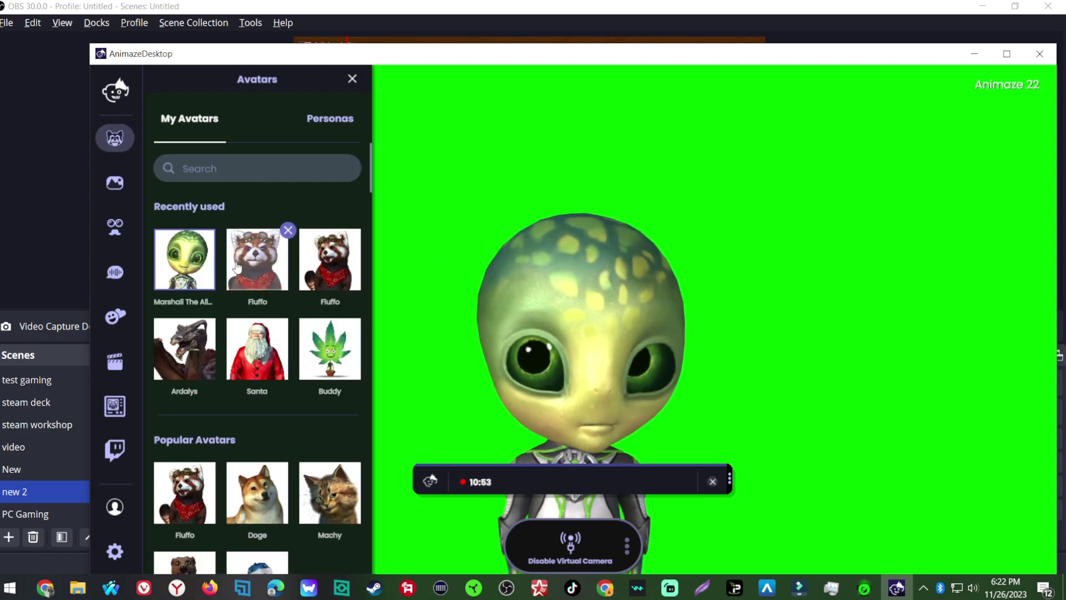
left_click(253, 249)
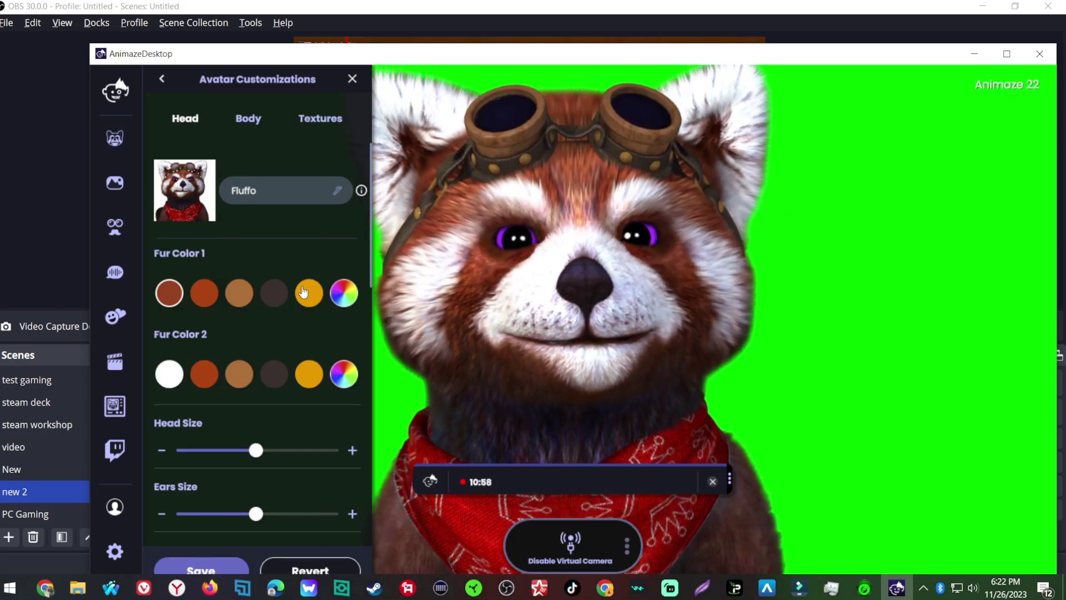
left_click(511, 593)
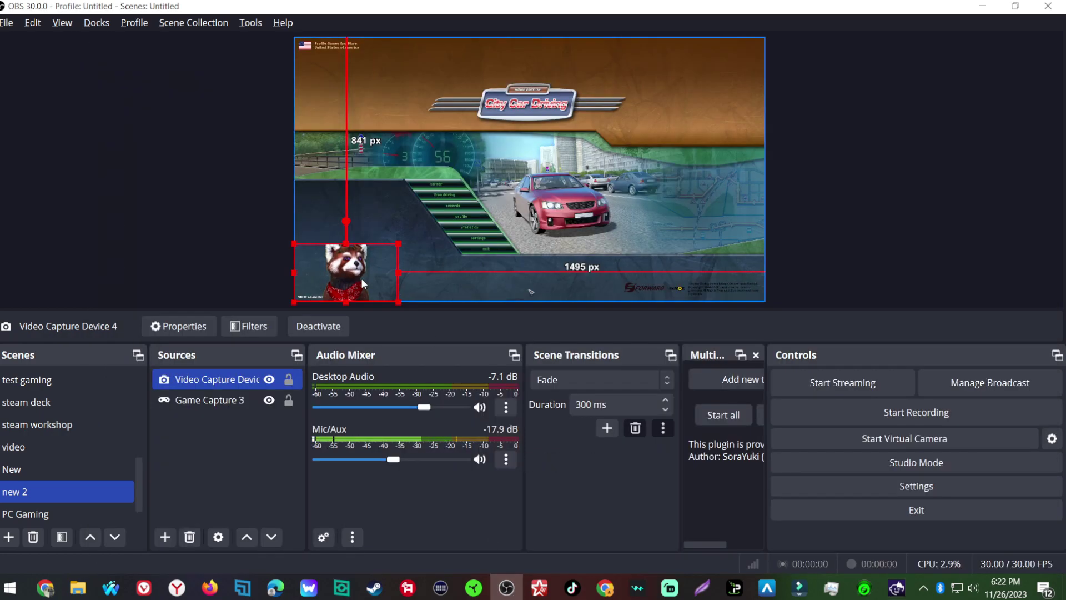
Drag the Video Capture Device 4 panda into the bottom-left corner of the City Car Driving canvas.
mouse_move(343, 277)
left_mouse_down()
mouse_move(343, 226)
mouse_move(363, 216)
mouse_move(360, 239)
left_mouse_up()
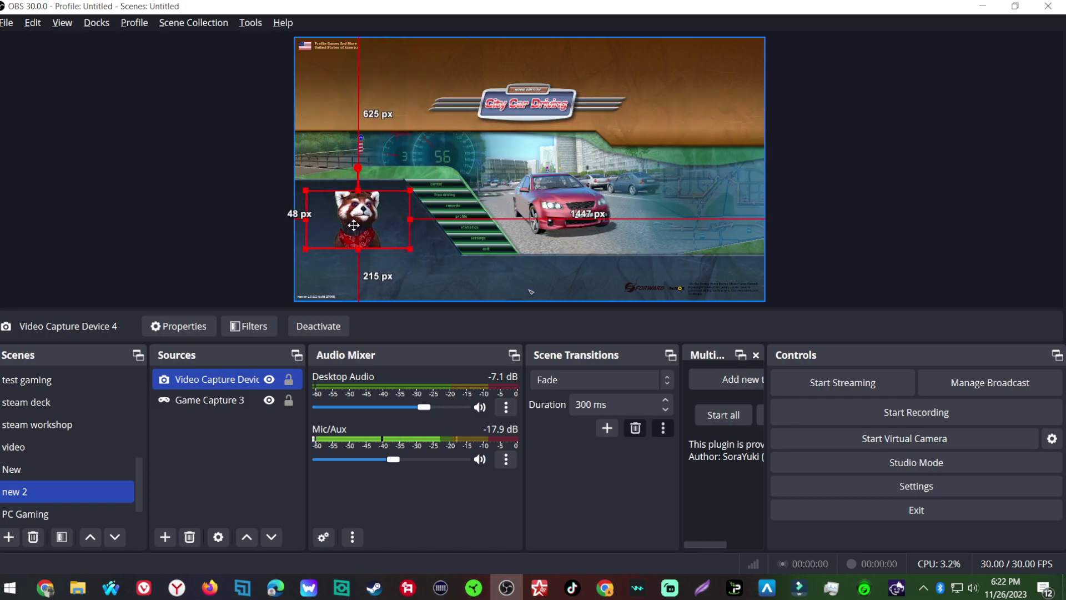
left_click(376, 242)
left_click(376, 243)
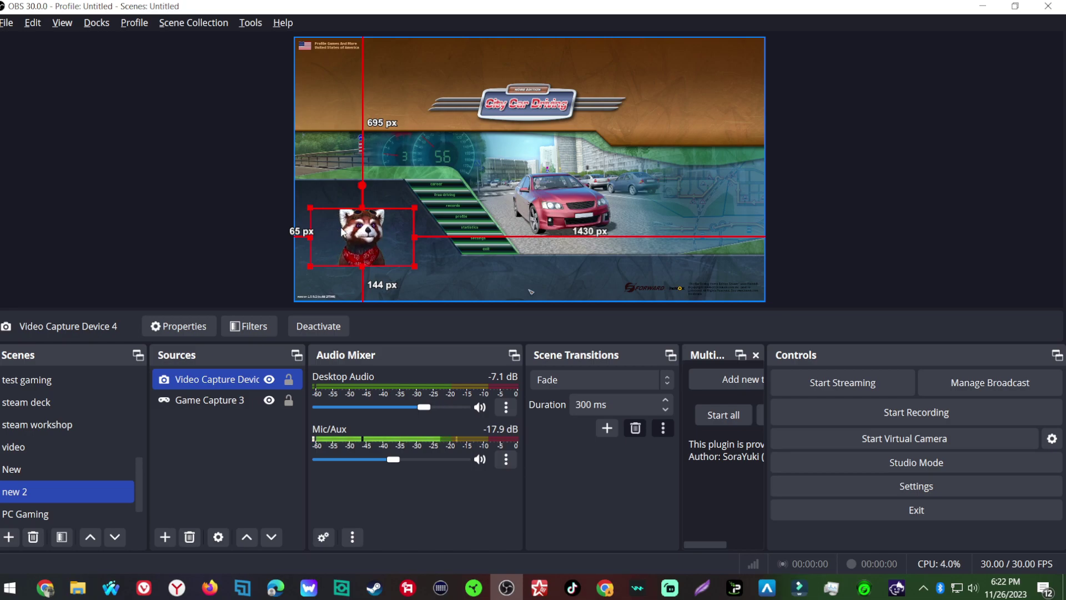
mouse_move(366, 242)
left_mouse_down()
mouse_move(374, 267)
mouse_move(357, 268)
left_mouse_up()
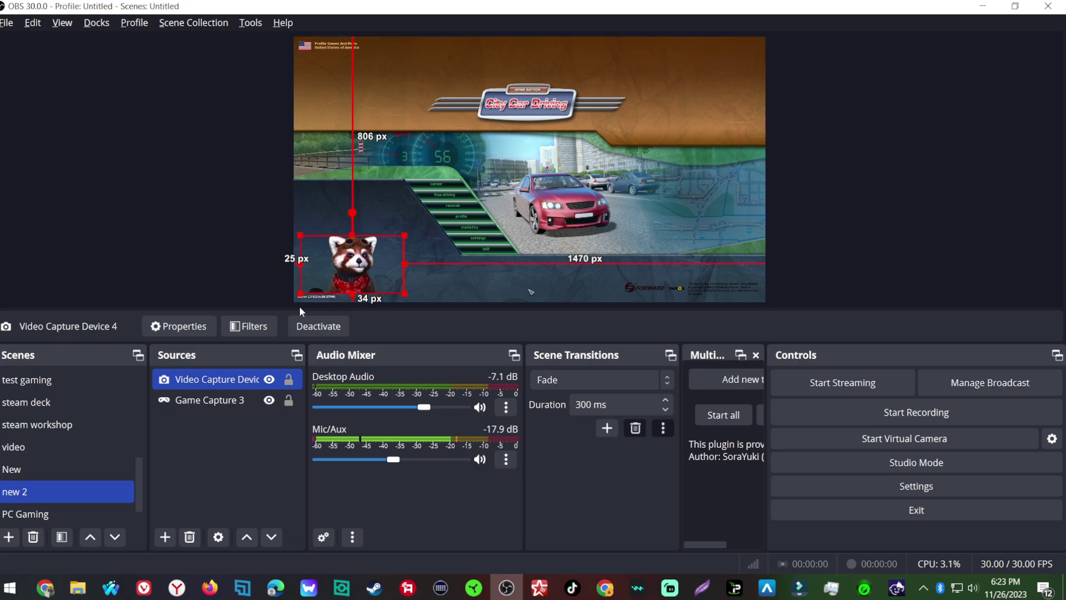
Bring Streamlabs Desktop to the front from the taskbar.
left_click(670, 588)
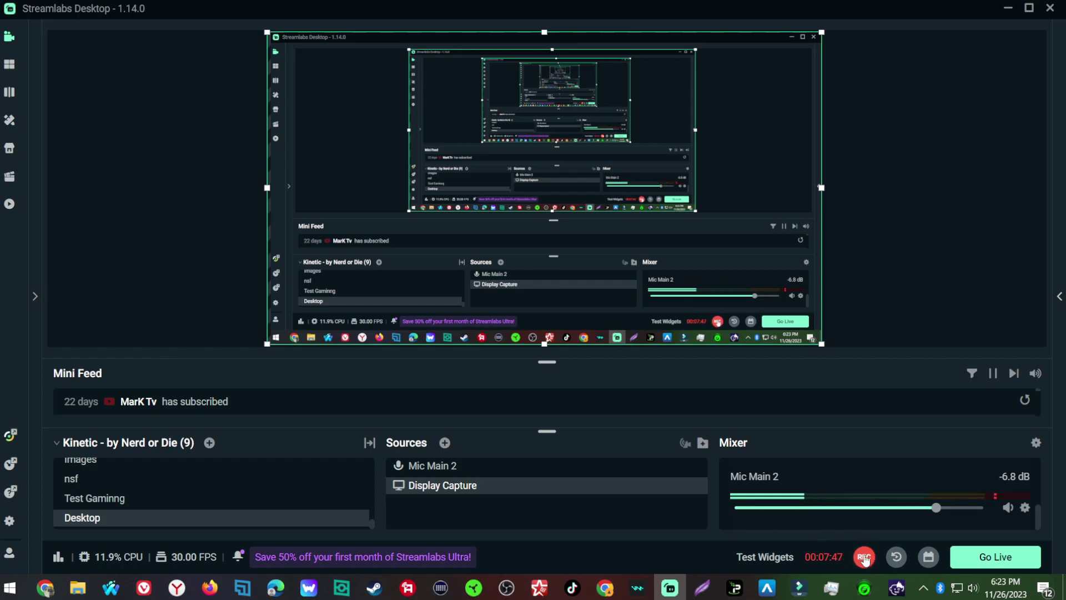